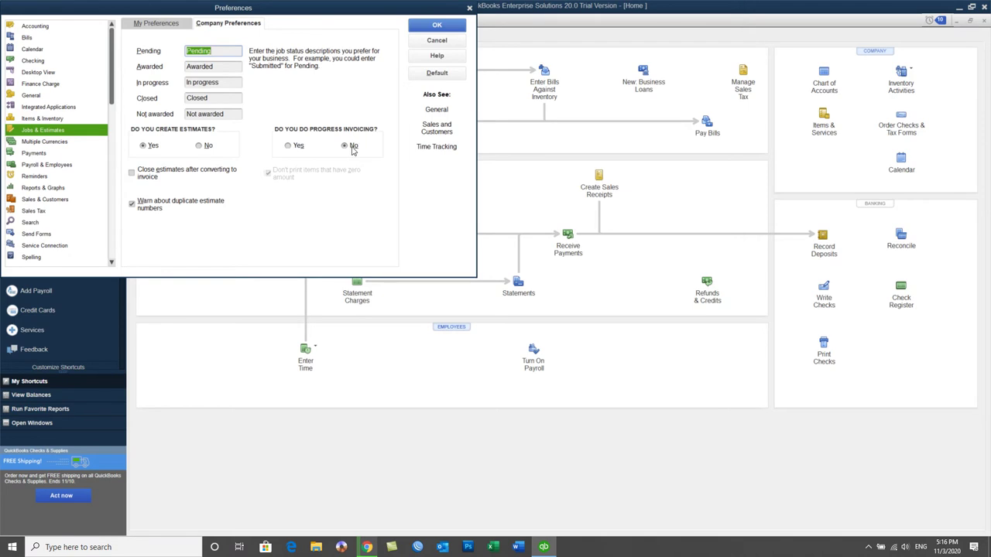
Enable progress invoicing in the company preferences for jobs and estimates, save the change, and reopen the home page maximized.
{"action": "left_click", "coordinate": [290, 147]}
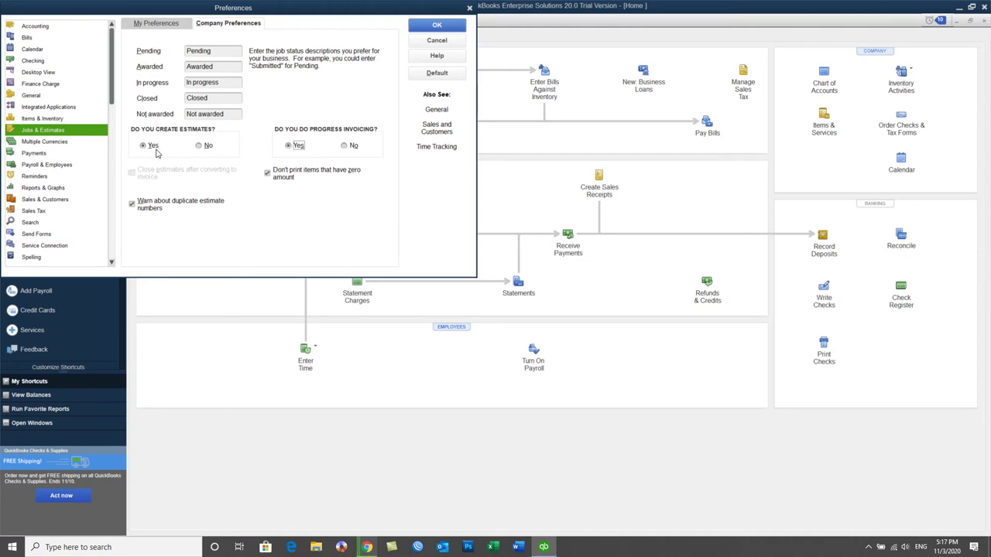
{"action": "left_click", "coordinate": [414, 27]}
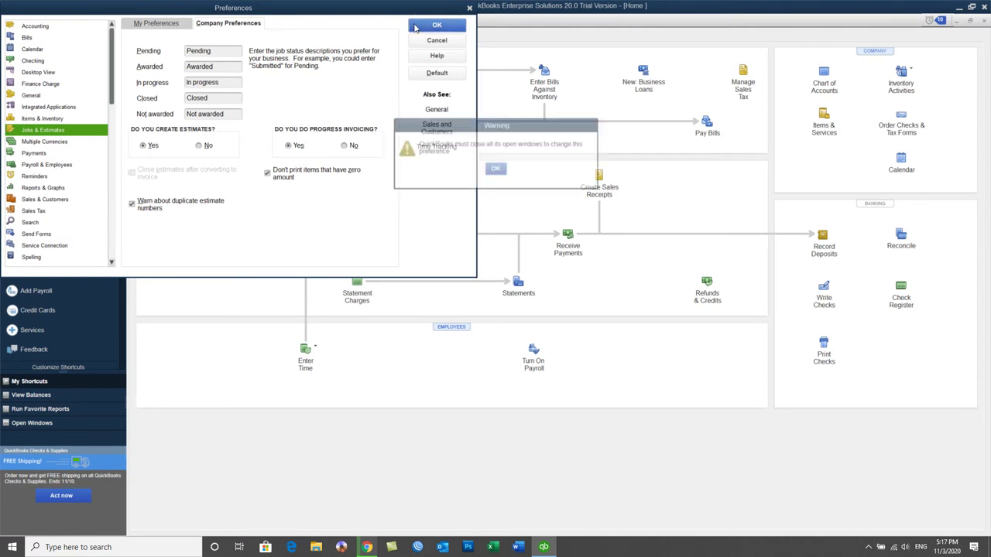
{"action": "left_click", "coordinate": [493, 169]}
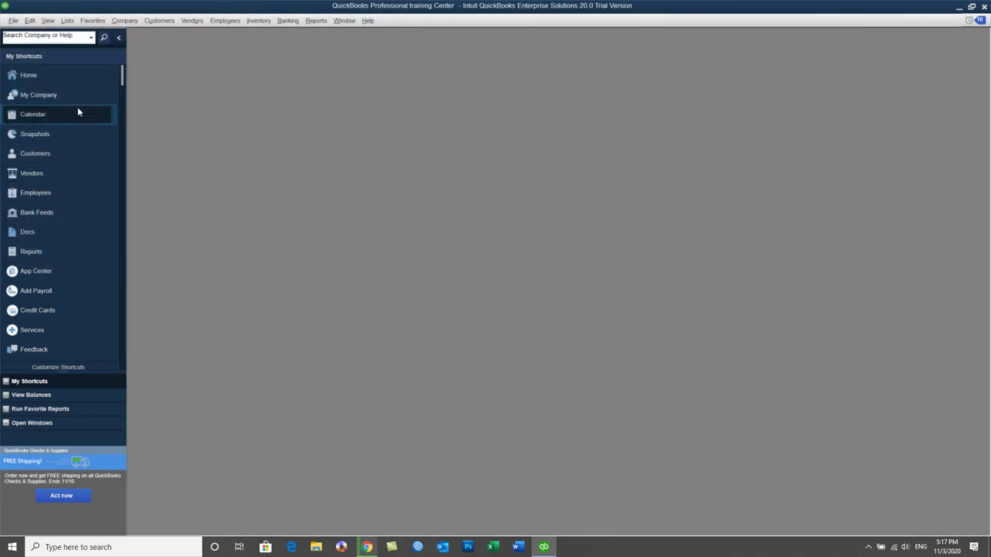
{"action": "left_click", "coordinate": [71, 77]}
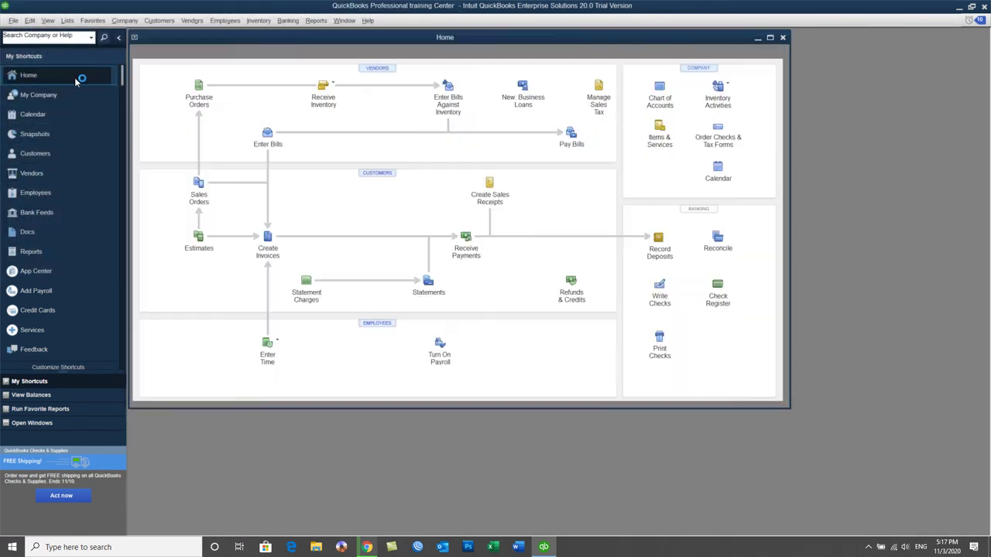
{"action": "double_click", "coordinate": [182, 36]}
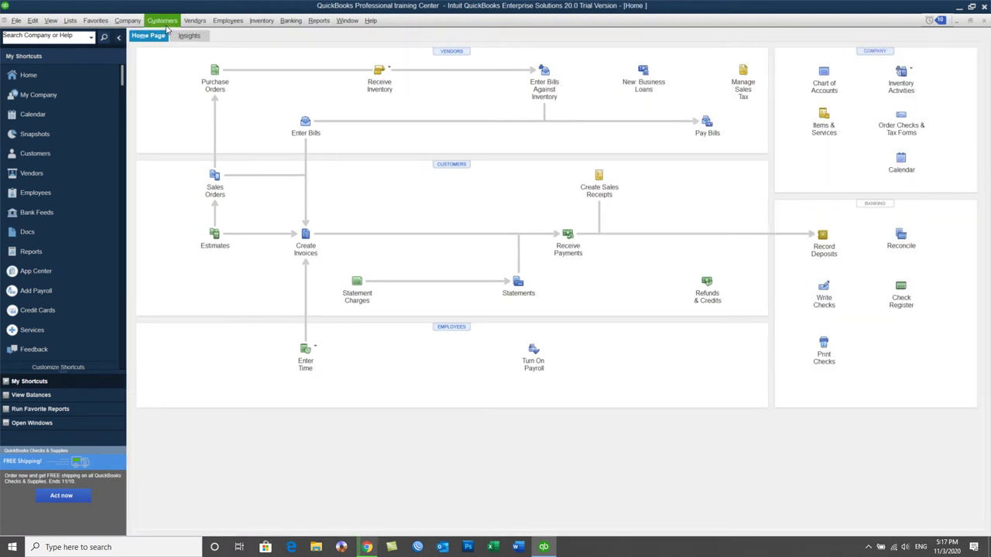
Start a new estimate and assign it to the first customer in the customer list.
{"action": "left_click", "coordinate": [164, 23]}
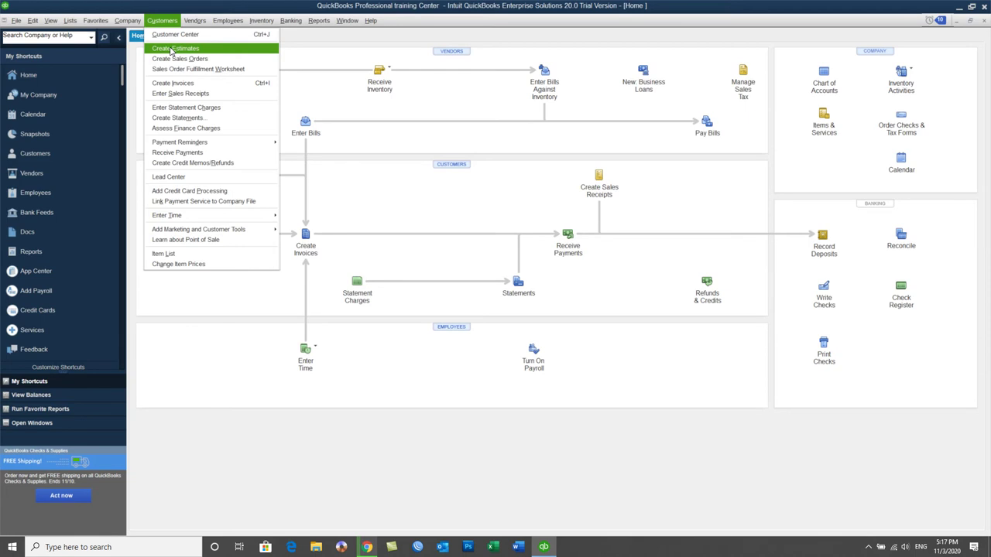
{"action": "left_click", "coordinate": [172, 50]}
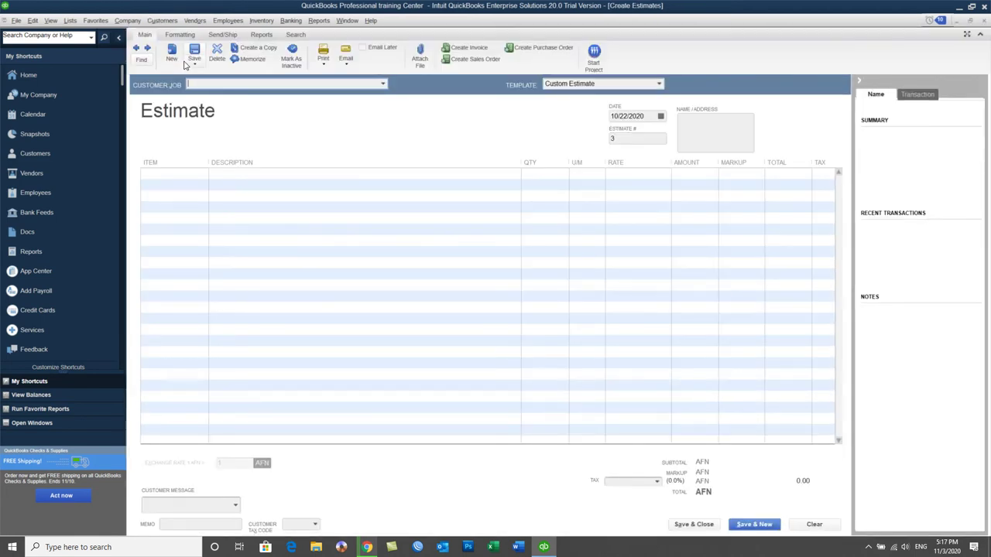
{"action": "left_click", "coordinate": [382, 84]}
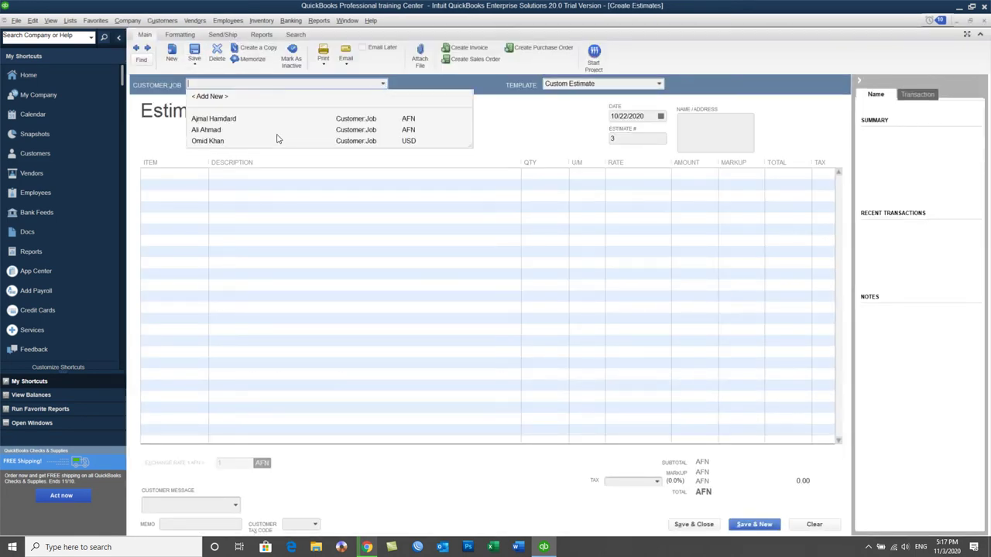
{"action": "left_click", "coordinate": [230, 120]}
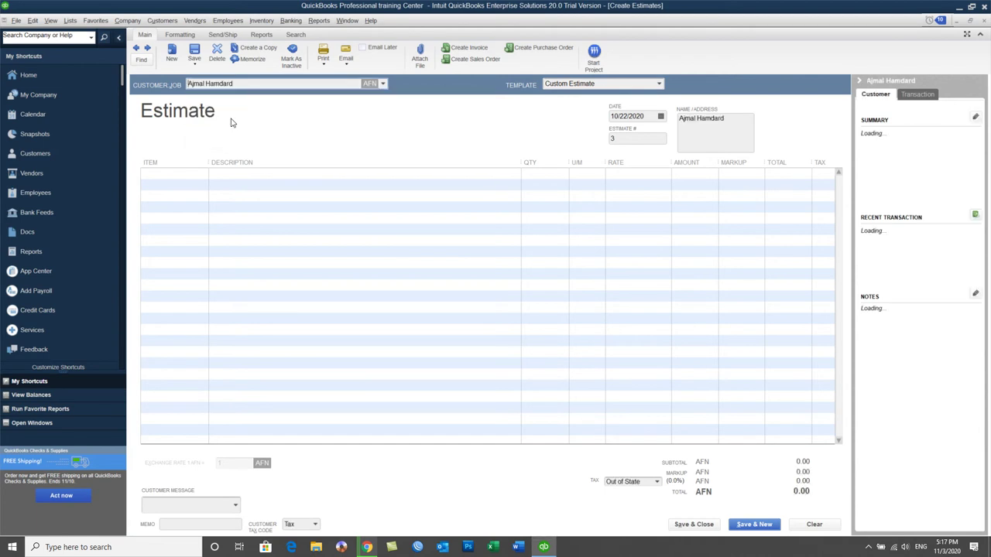
Add the QB Desktop training service as the estimate's first line item.
{"action": "left_click", "coordinate": [201, 174]}
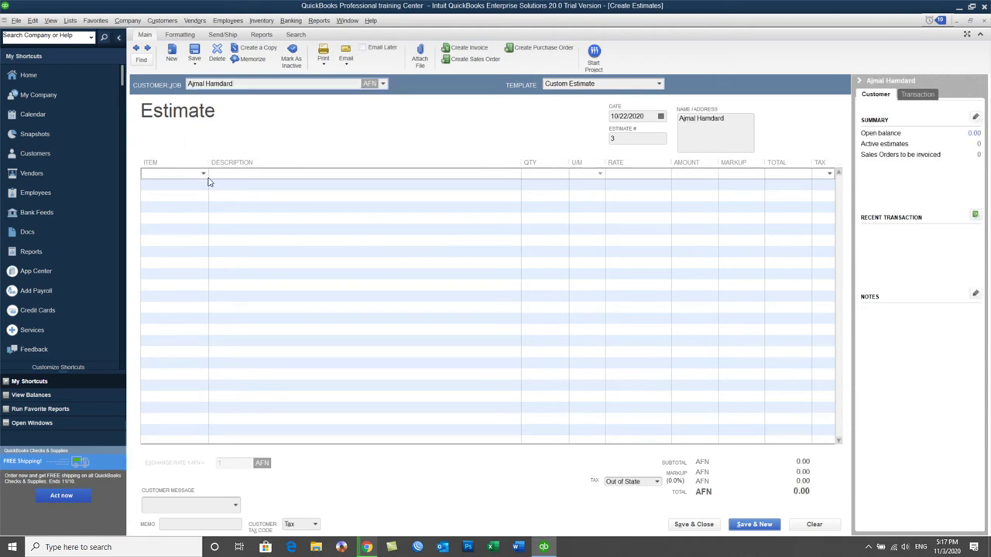
{"action": "left_click", "coordinate": [203, 174]}
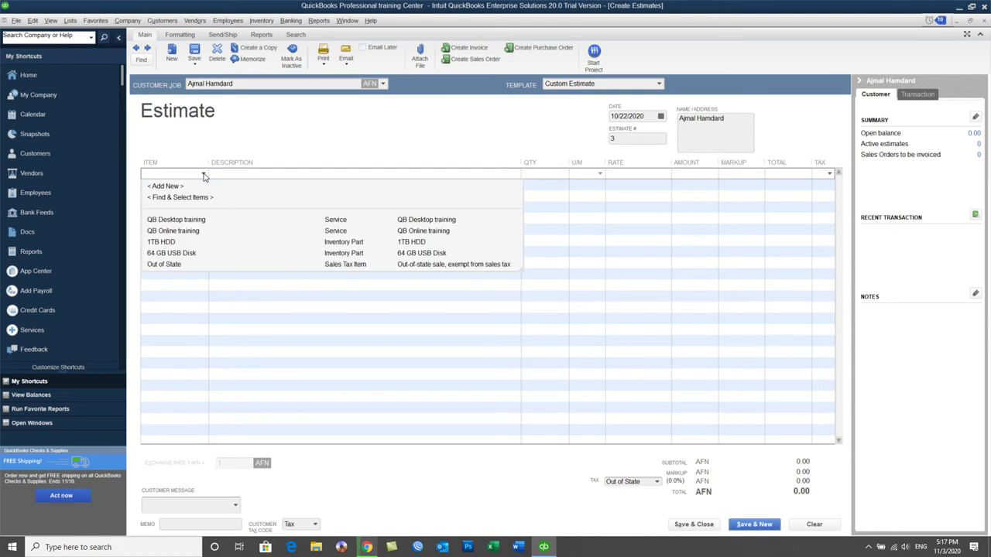
{"action": "left_click", "coordinate": [194, 221]}
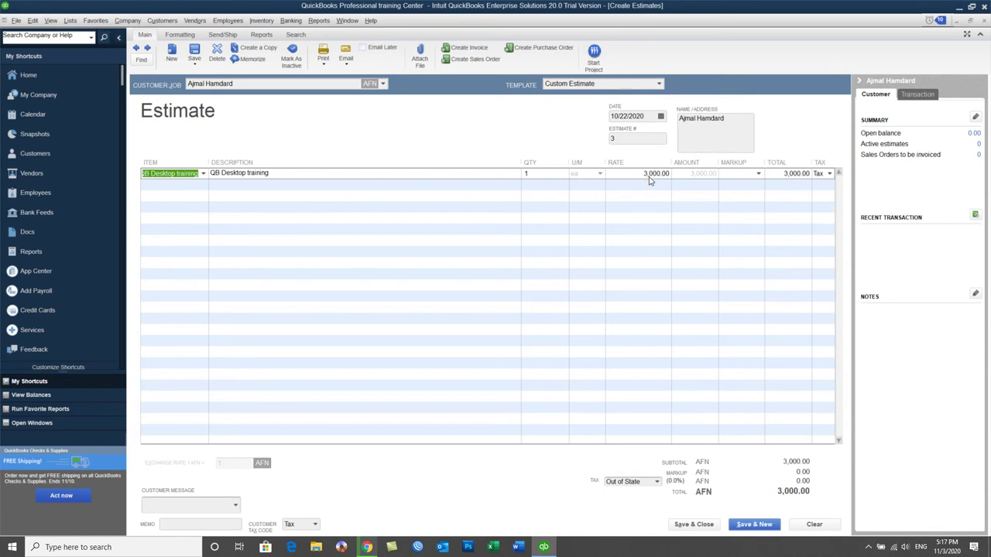
Set the quantity of the QB Desktop training line to 30.
{"action": "left_click", "coordinate": [544, 174]}
{"action": "left_click_drag", "start_coordinate": [544, 175], "coordinate": [520, 177]}
{"action": "type", "text": "30"}
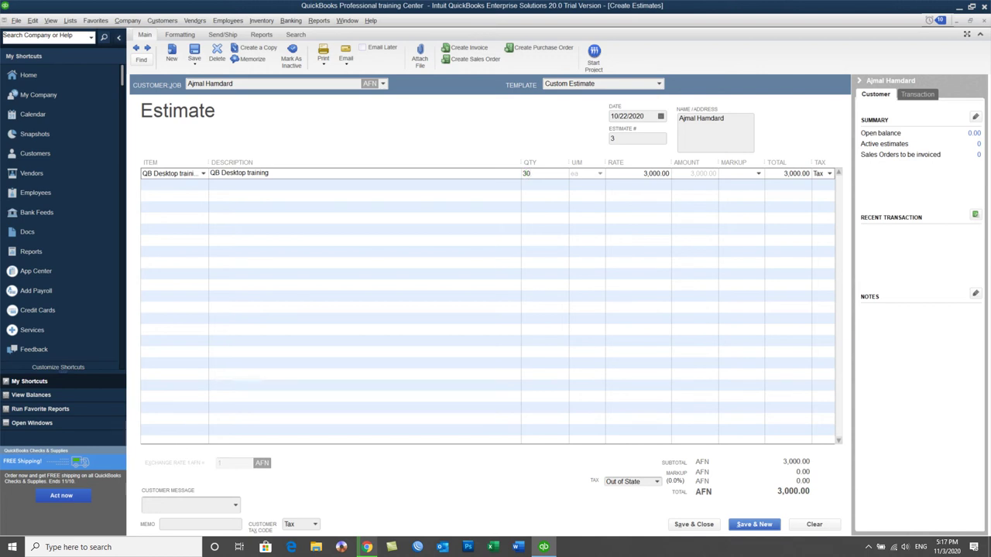
{"action": "key", "text": "Tab"}
Set the QB Desktop training quantity to 50 and save and close the estimate, ignoring all spelling suggestions.
{"action": "left_click_drag", "start_coordinate": [541, 175], "coordinate": [517, 171]}
{"action": "type", "text": "50"}
{"action": "key", "text": "Tab"}
{"action": "left_click", "coordinate": [699, 526]}
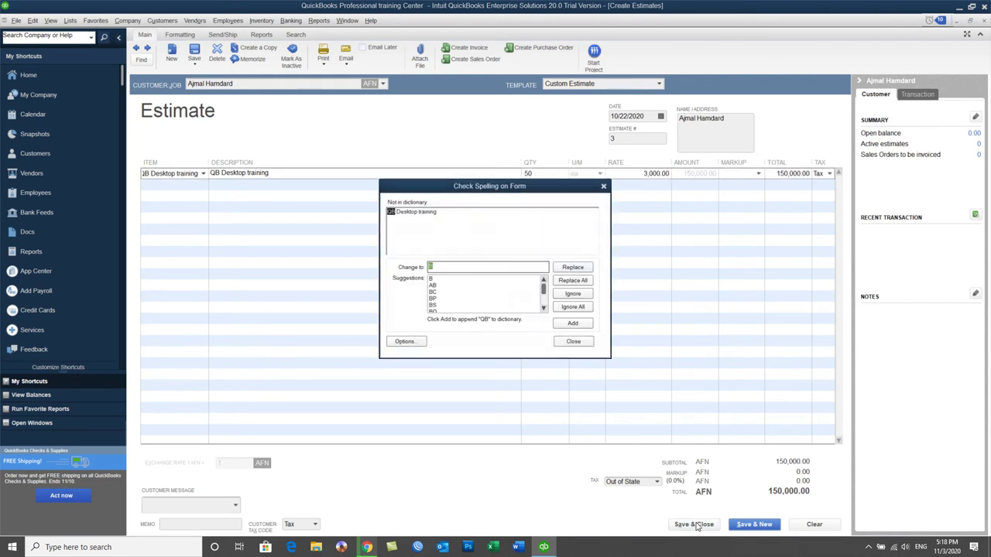
{"action": "left_click", "coordinate": [572, 306]}
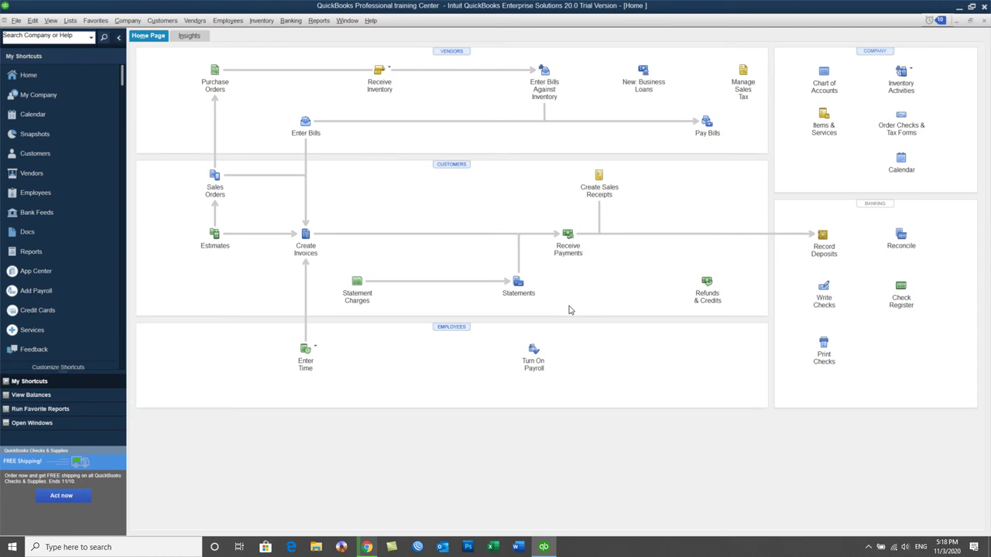
View the customer's transactions, then start a new invoice for that customer based on estimate 3 dated 10/22/2020.
{"action": "left_click", "coordinate": [55, 154]}
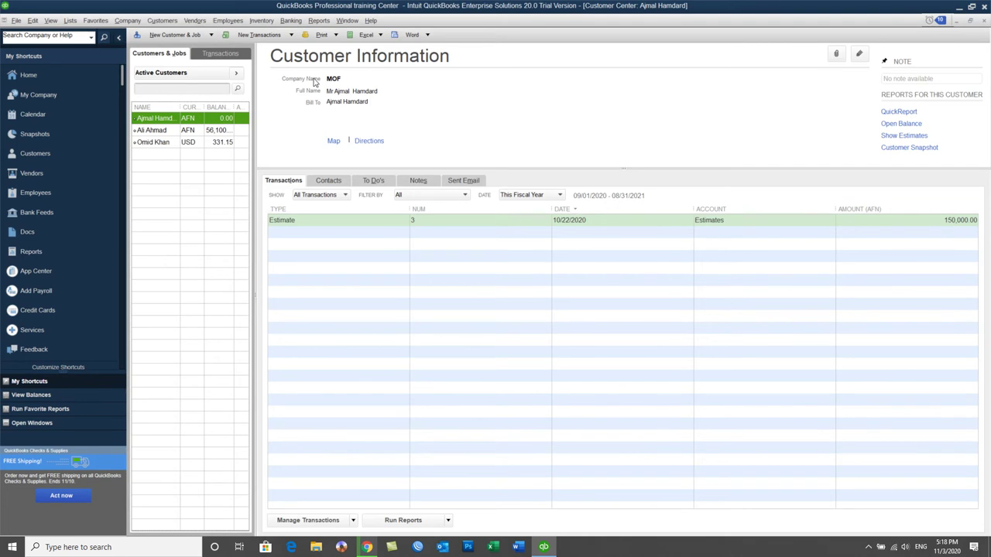
{"action": "left_click", "coordinate": [194, 21]}
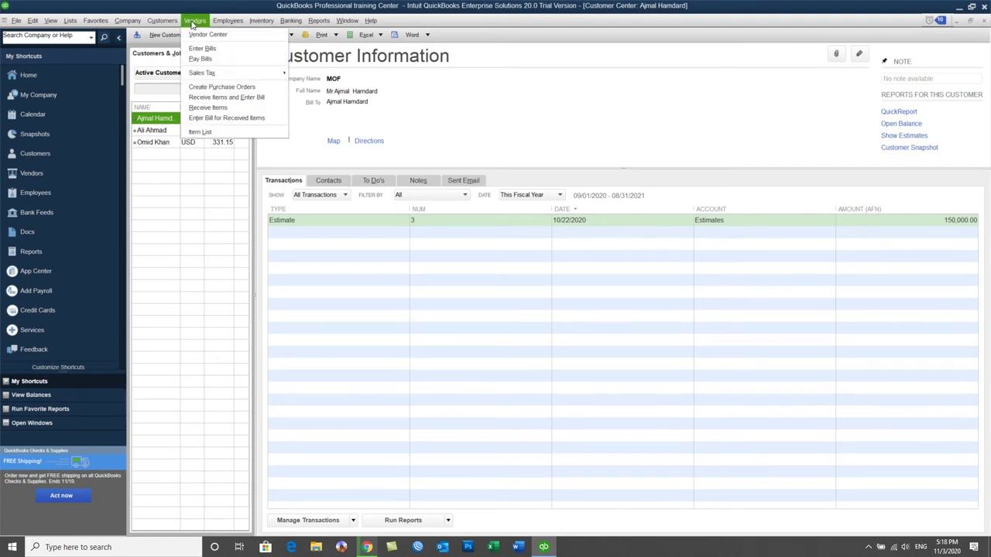
{"action": "mouse_move", "coordinate": [172, 23]}
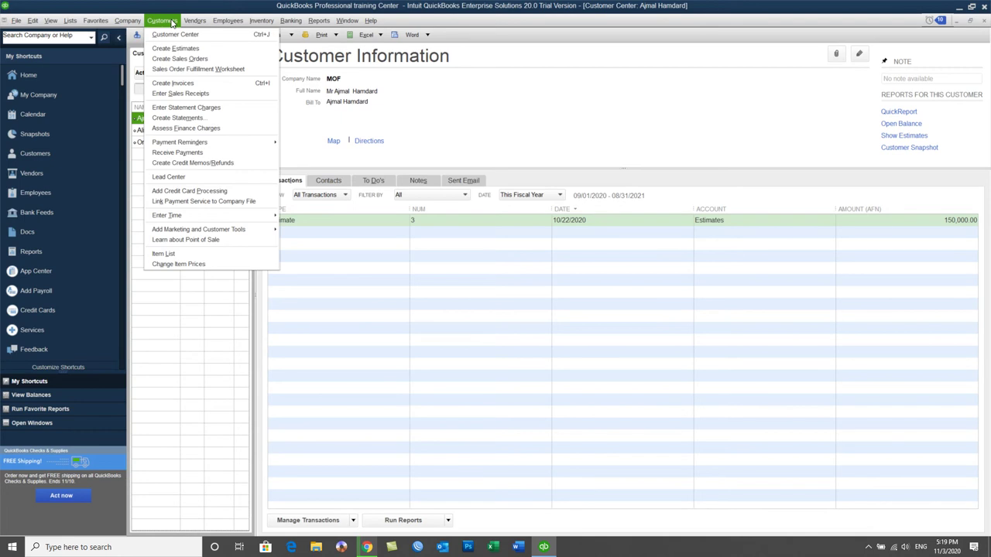
{"action": "left_click", "coordinate": [179, 87]}
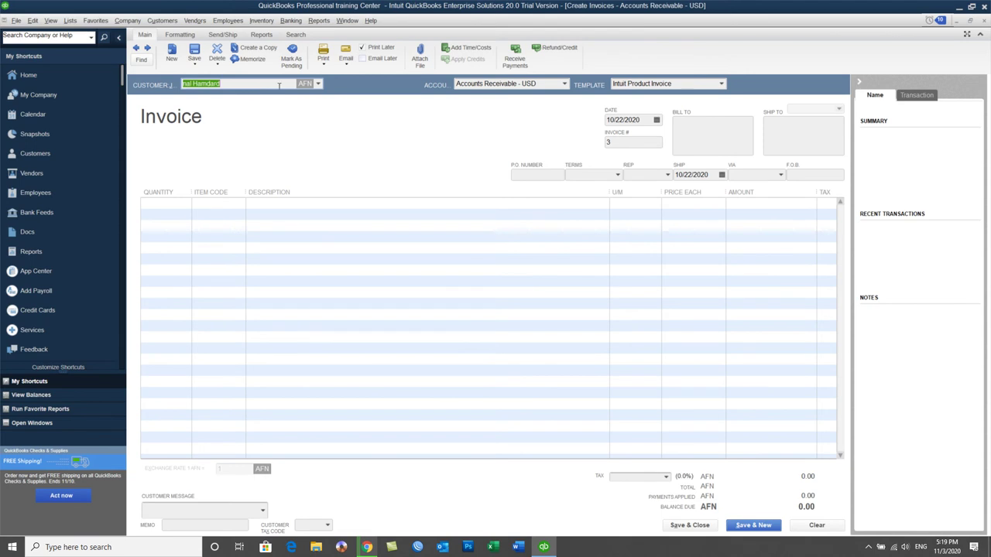
{"action": "left_click", "coordinate": [317, 84]}
{"action": "left_click", "coordinate": [247, 120]}
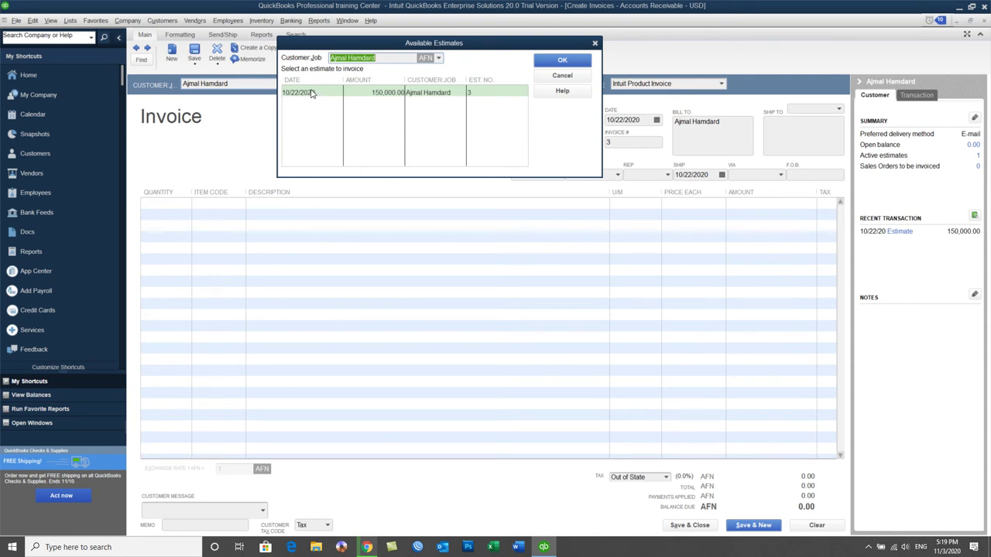
{"action": "left_click", "coordinate": [312, 94]}
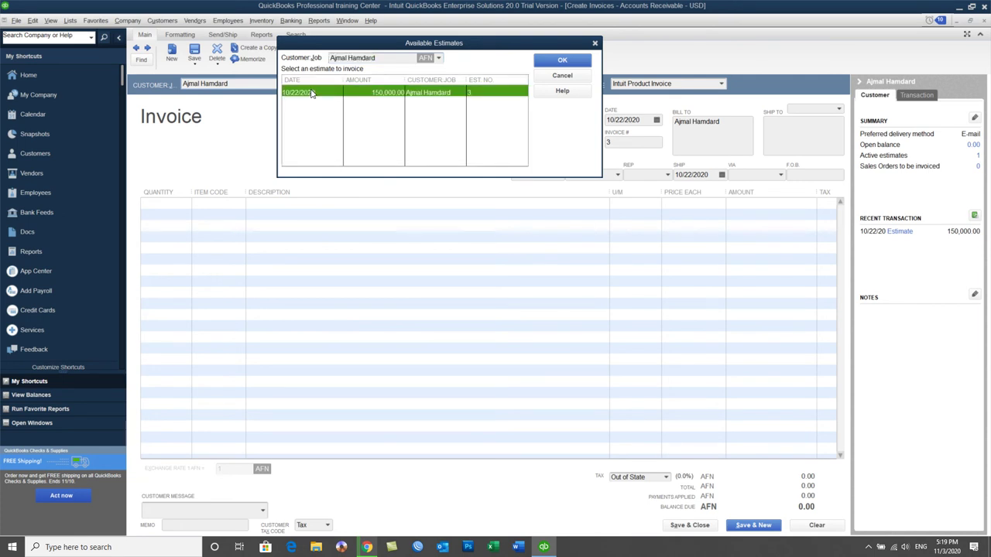
{"action": "left_click", "coordinate": [557, 62]}
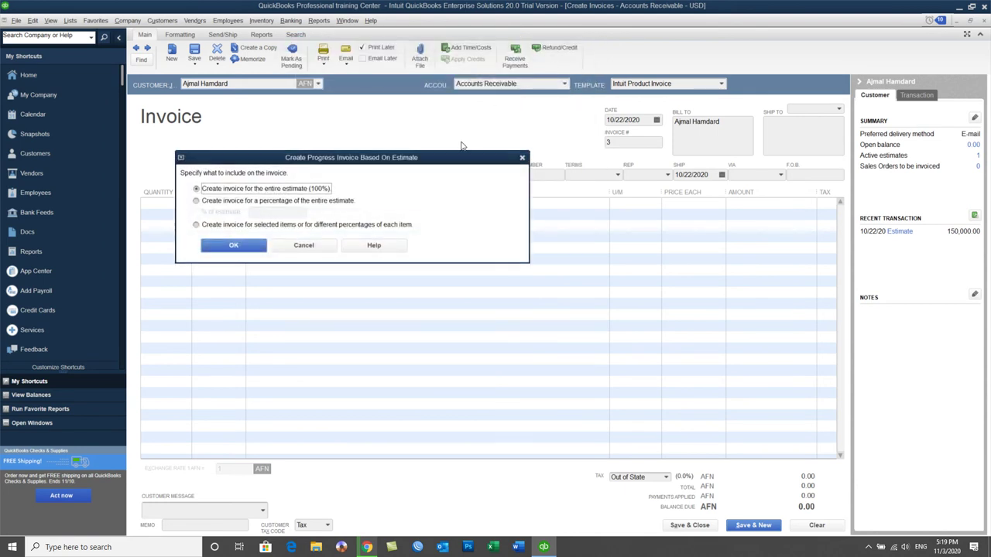
Create the progress invoice for 50 percent of the entire estimate.
{"action": "left_click_drag", "start_coordinate": [449, 160], "coordinate": [565, 133]}
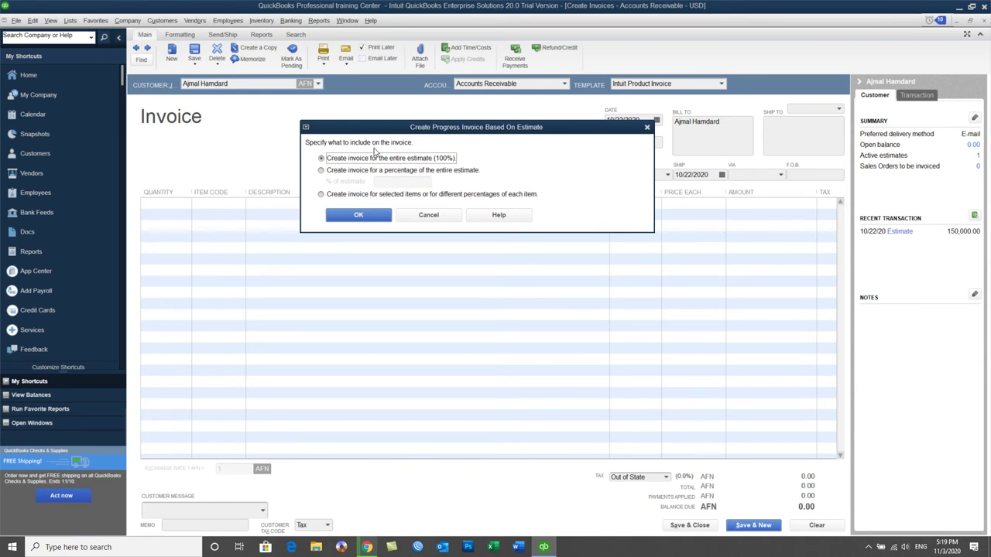
{"action": "left_click", "coordinate": [356, 171]}
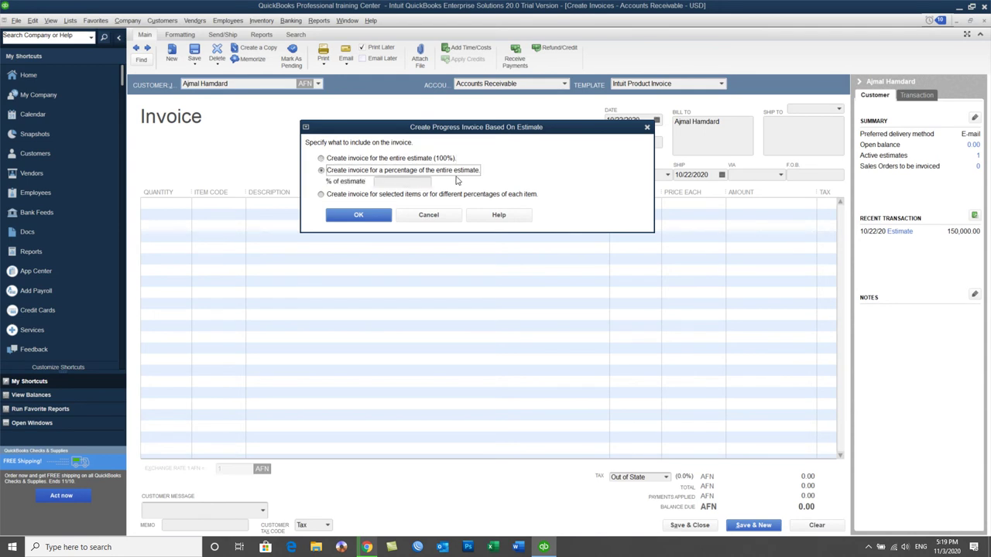
{"action": "left_click", "coordinate": [402, 181]}
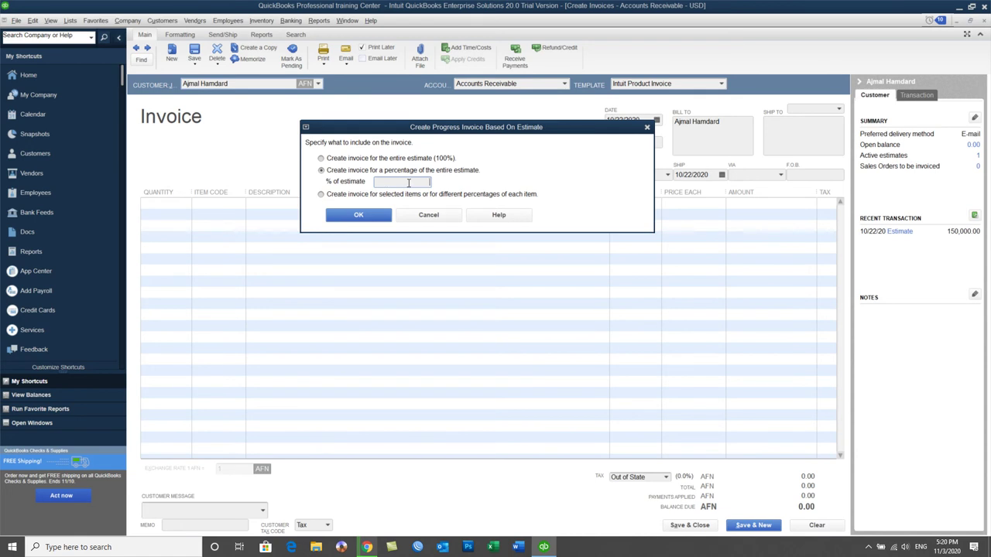
{"action": "left_click", "coordinate": [322, 195]}
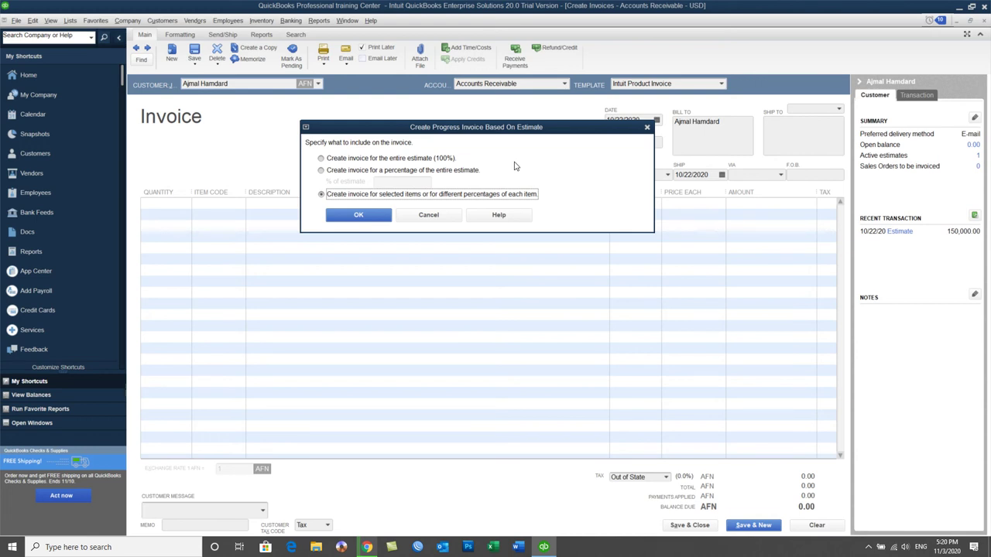
{"action": "left_click", "coordinate": [461, 169]}
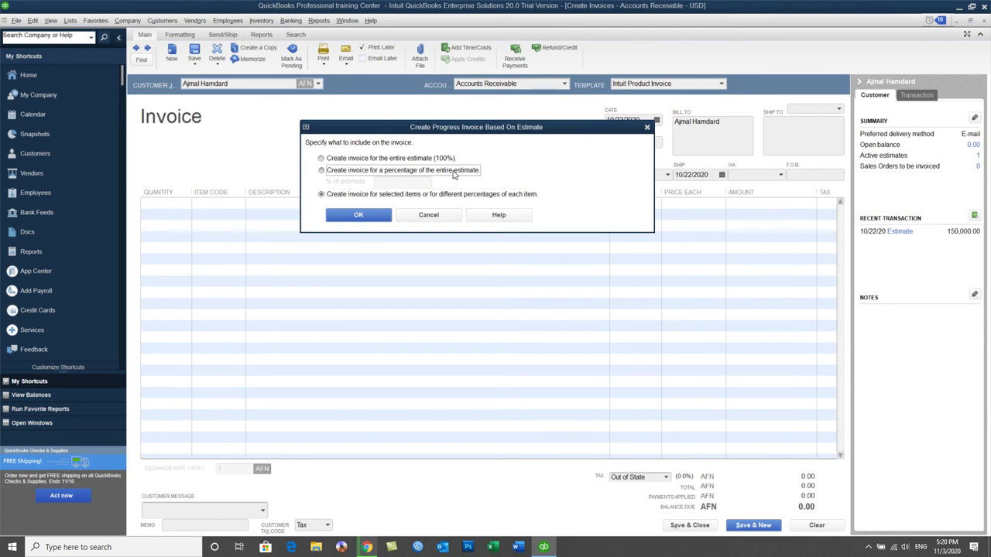
{"action": "type", "text": "50"}
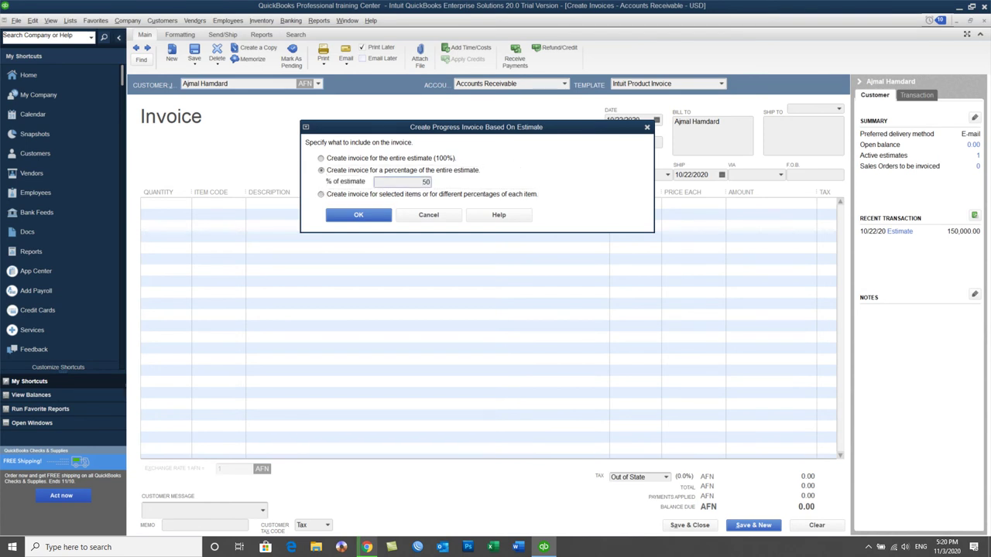
{"action": "key", "text": "Tab"}
{"action": "left_click", "coordinate": [375, 182]}
{"action": "left_click", "coordinate": [369, 215]}
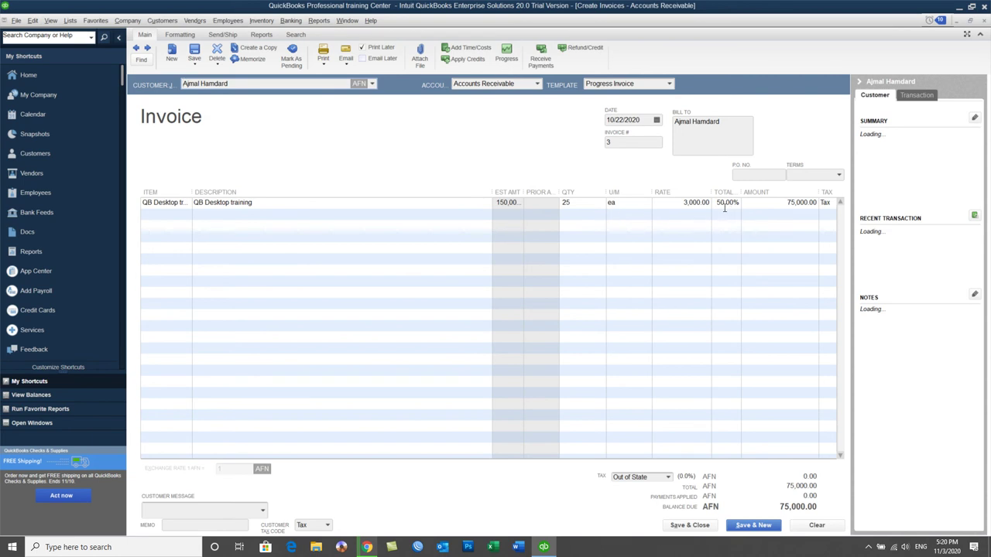
Widen the estimate amount column in the invoice's line item table so the full amount fits.
{"action": "left_click", "coordinate": [783, 202]}
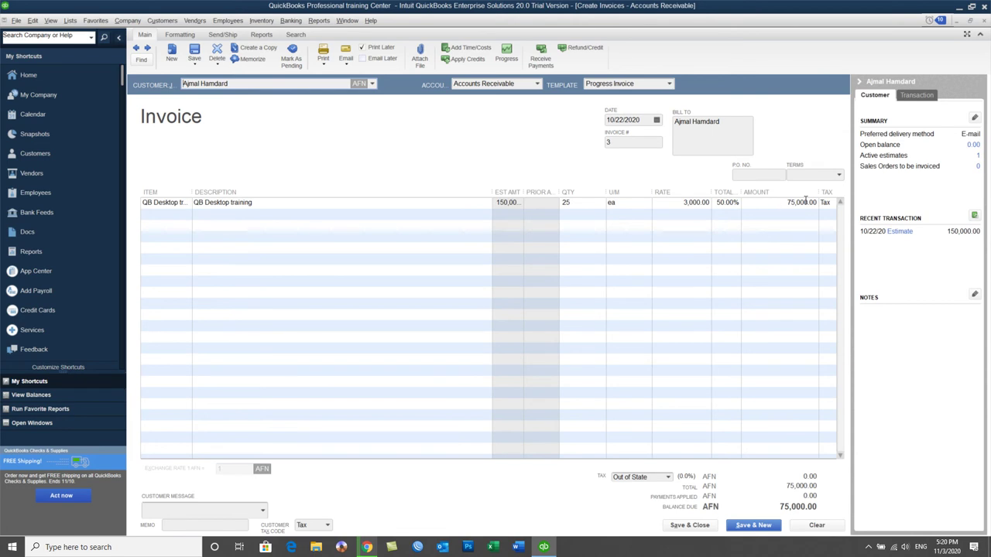
{"action": "left_click_drag", "start_coordinate": [523, 192], "coordinate": [554, 192]}
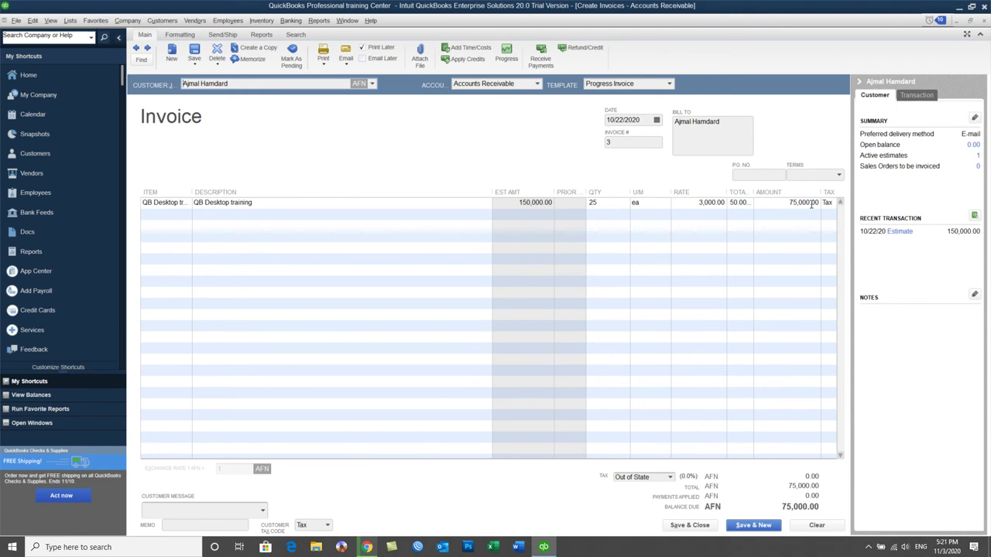
{"action": "left_click", "coordinate": [700, 528]}
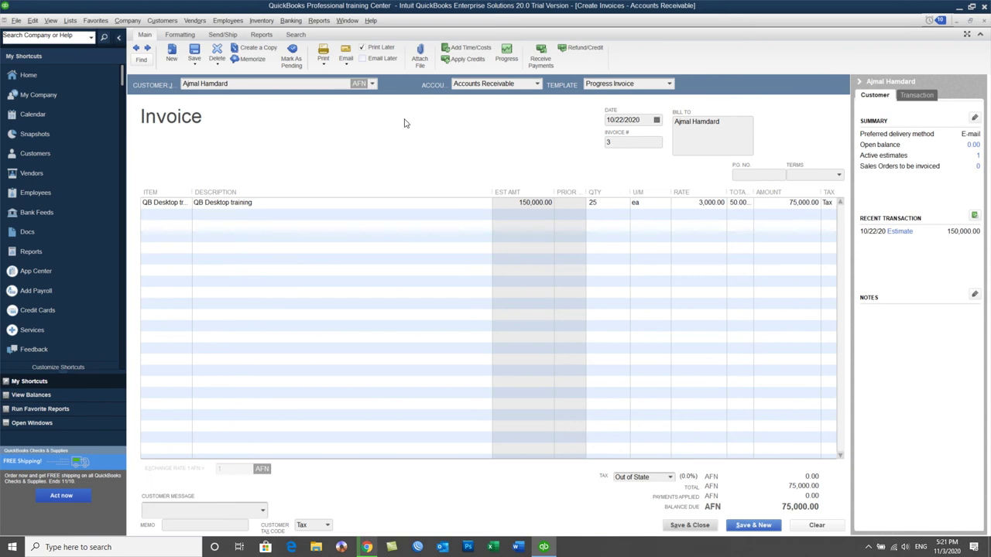
Open a print preview of the progress invoice, ignoring all spelling suggestions.
{"action": "left_click", "coordinate": [323, 67]}
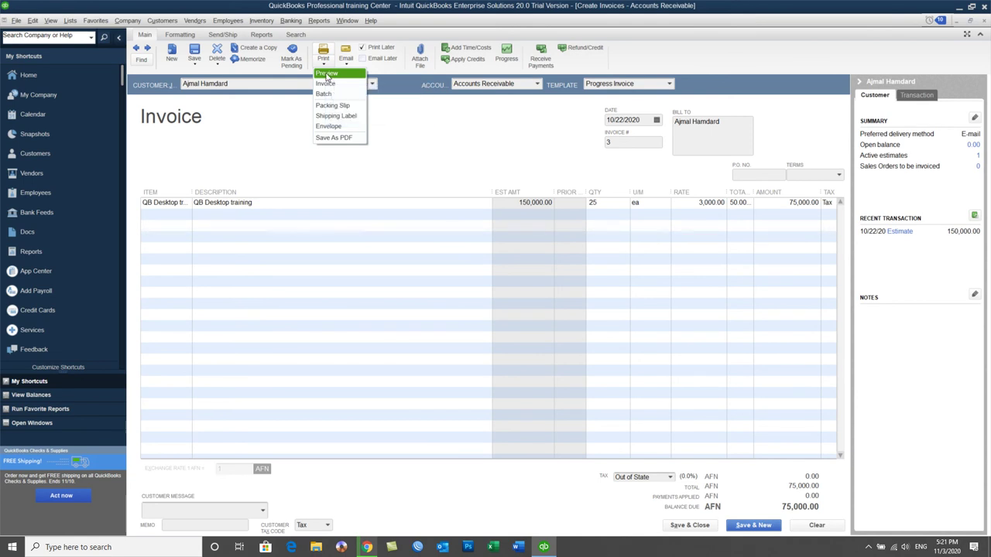
{"action": "left_click", "coordinate": [327, 74]}
{"action": "left_click", "coordinate": [573, 307]}
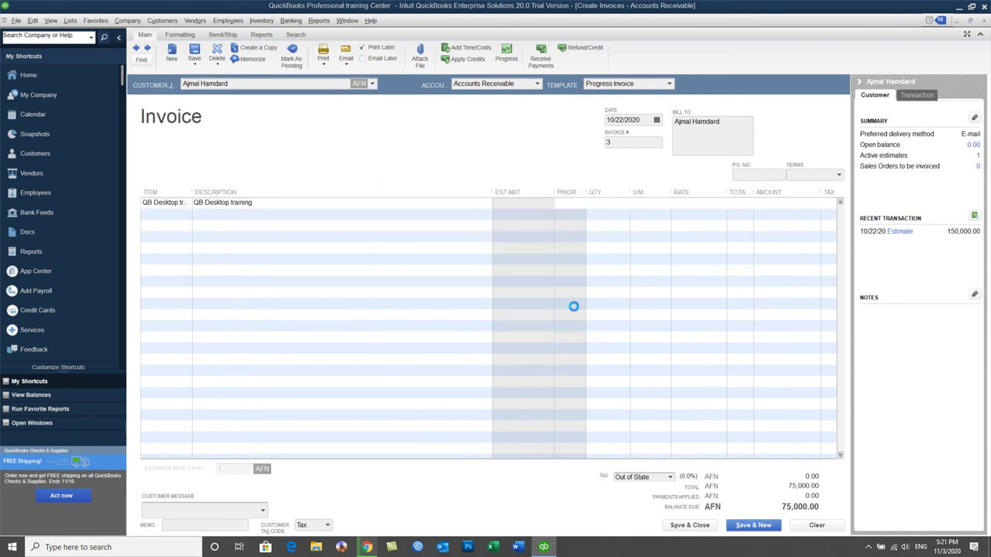
{"action": "left_click", "coordinate": [82, 104]}
{"action": "left_click", "coordinate": [117, 156]}
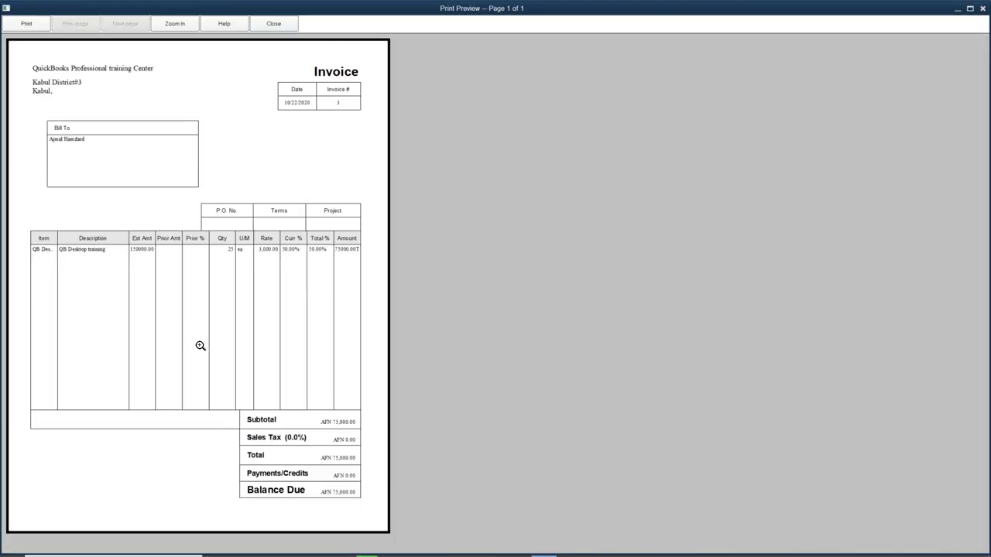
Close the print preview, then save and close the 50 percent progress invoice, ignoring all spelling suggestions.
{"action": "left_click", "coordinate": [274, 24]}
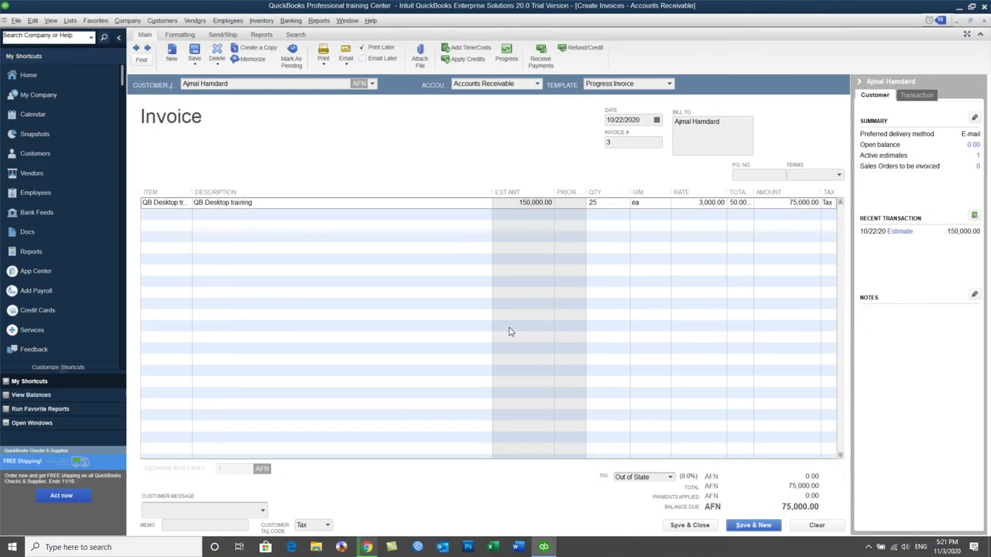
{"action": "left_click", "coordinate": [687, 528]}
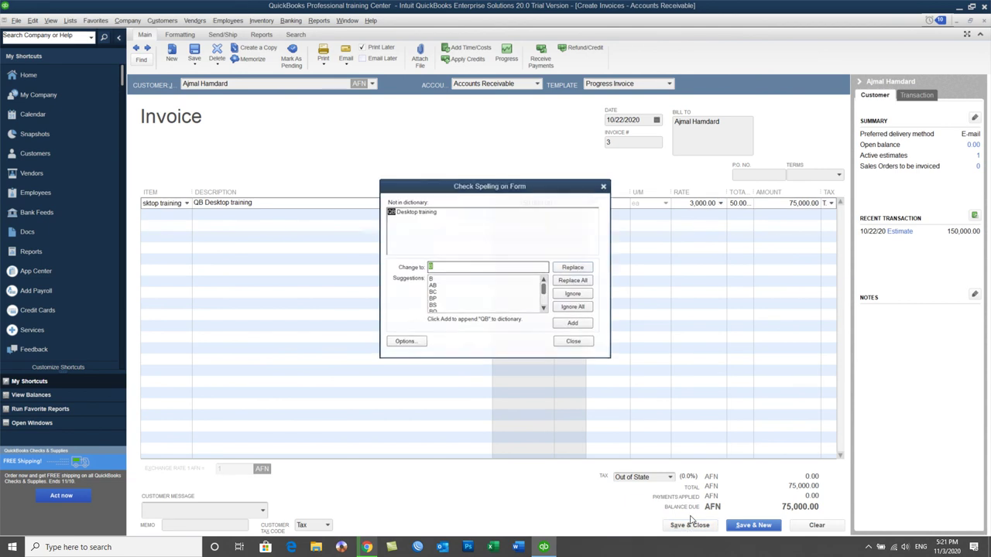
{"action": "left_click", "coordinate": [572, 307]}
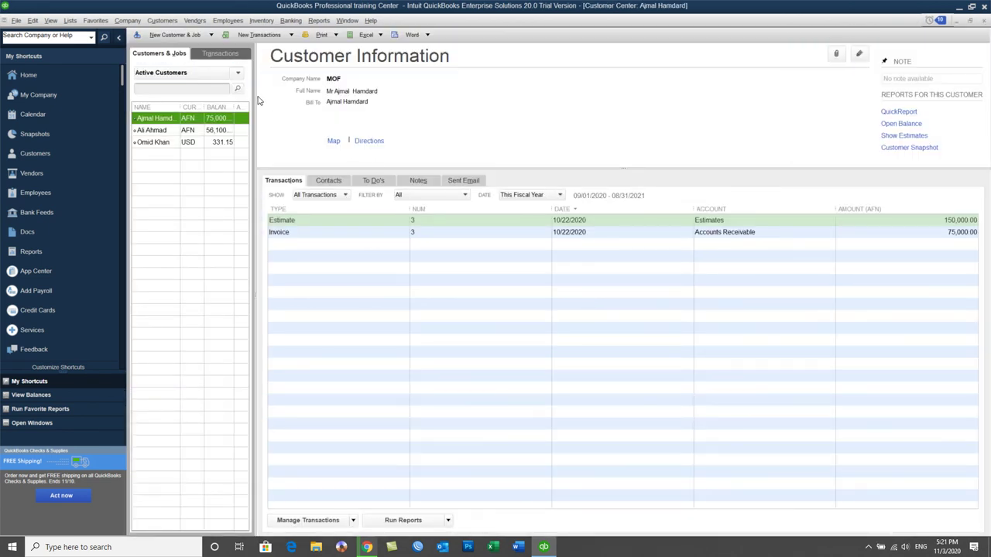
Collapse the shortcuts sidebar and widen the customer list in the Customer Center.
{"action": "mouse_move", "coordinate": [204, 106]}
{"action": "left_mouse_down"}
{"action": "mouse_move", "coordinate": [230, 106]}
{"action": "mouse_move", "coordinate": [212, 107]}
{"action": "left_mouse_up"}
{"action": "left_click", "coordinate": [118, 37]}
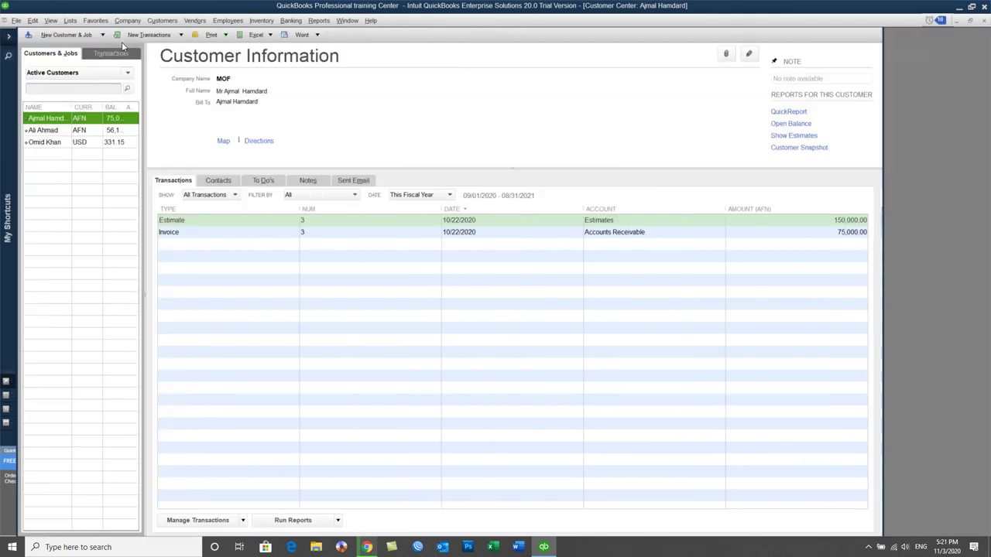
{"action": "left_click_drag", "start_coordinate": [144, 102], "coordinate": [184, 116]}
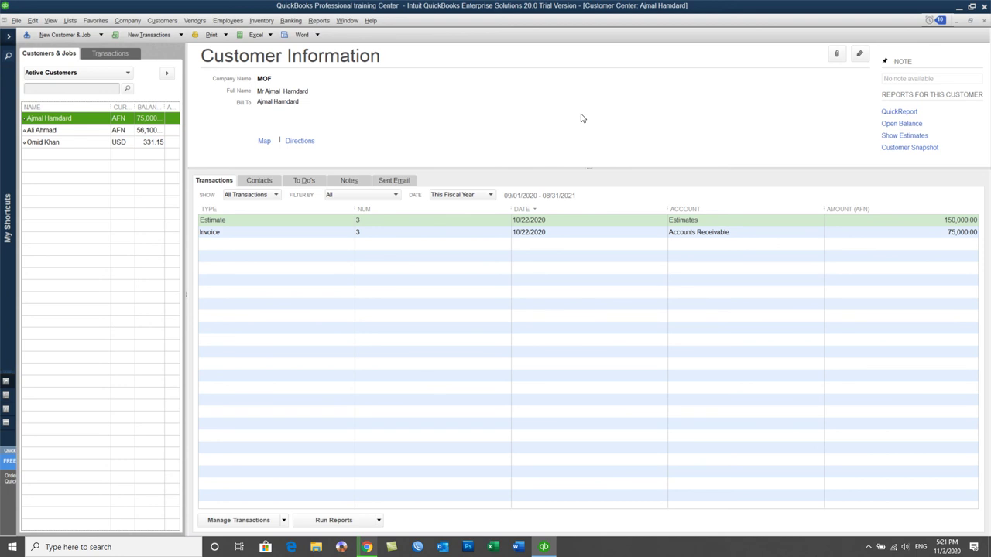
Start a second invoice for the same customer based on estimate 3 dated 10/22/2020.
{"action": "left_click", "coordinate": [164, 22]}
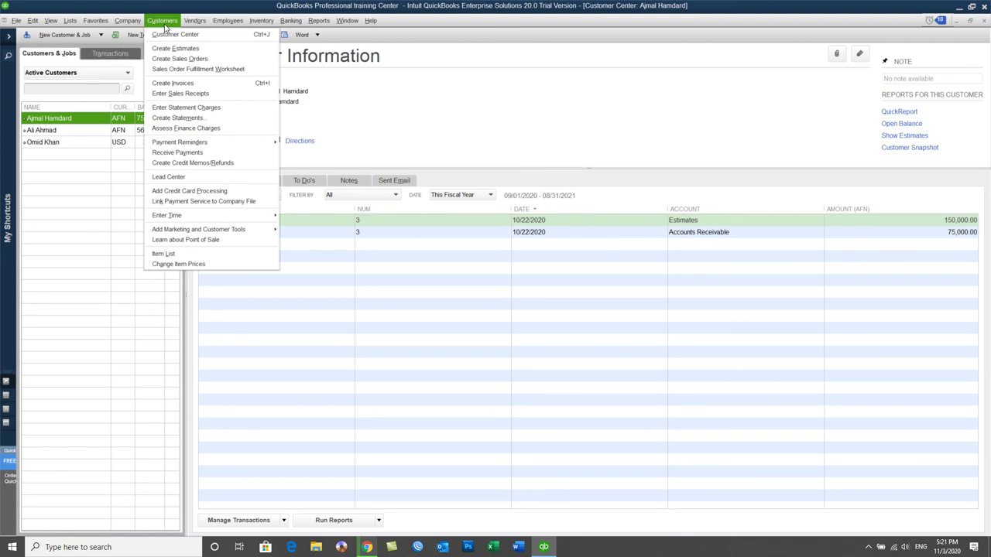
{"action": "left_click", "coordinate": [174, 83]}
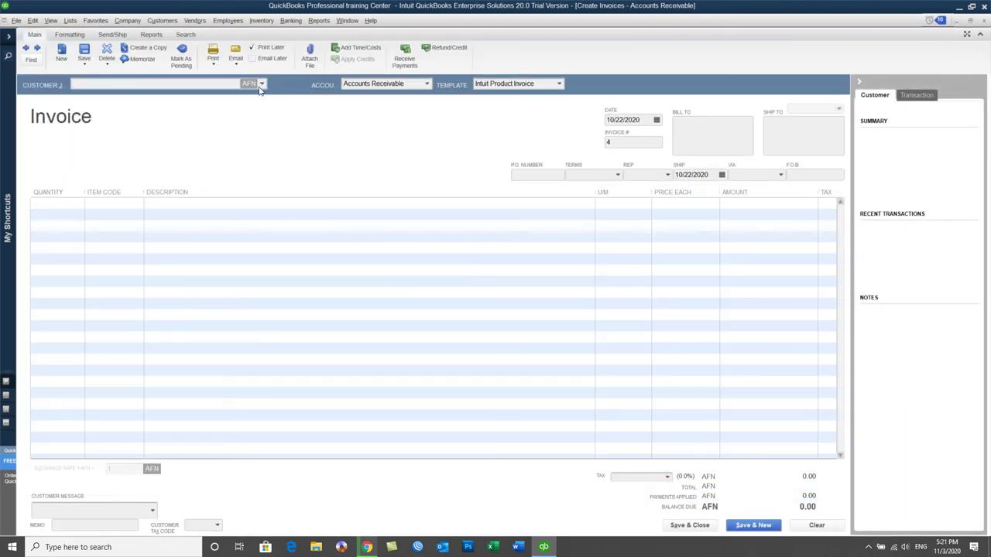
{"action": "left_click", "coordinate": [262, 83]}
{"action": "left_click", "coordinate": [237, 119]}
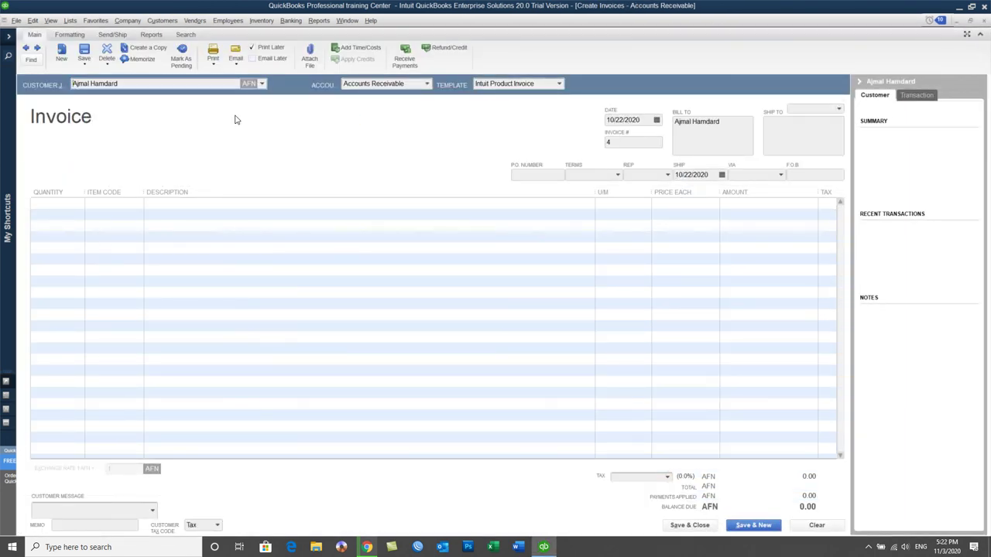
{"action": "left_click", "coordinate": [321, 90]}
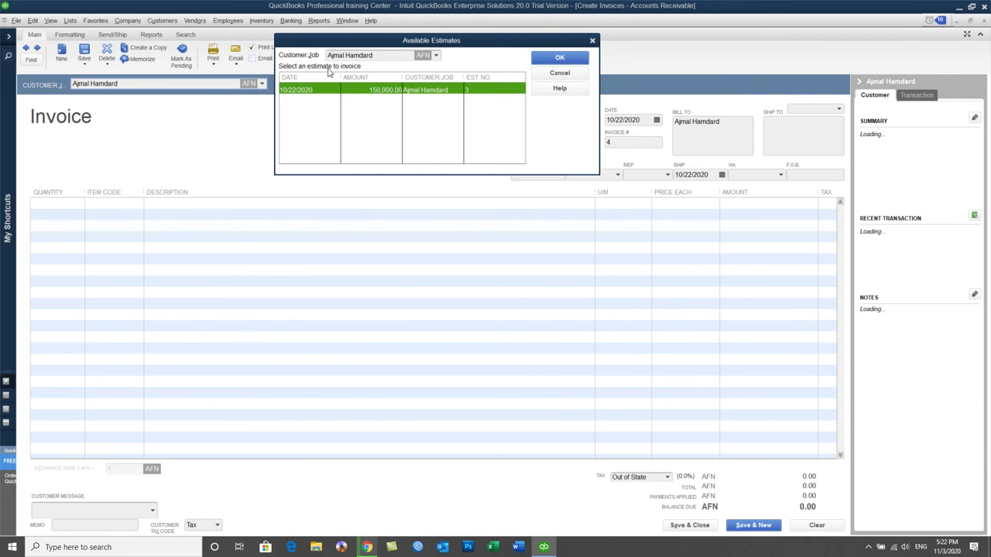
{"action": "left_click", "coordinate": [571, 59]}
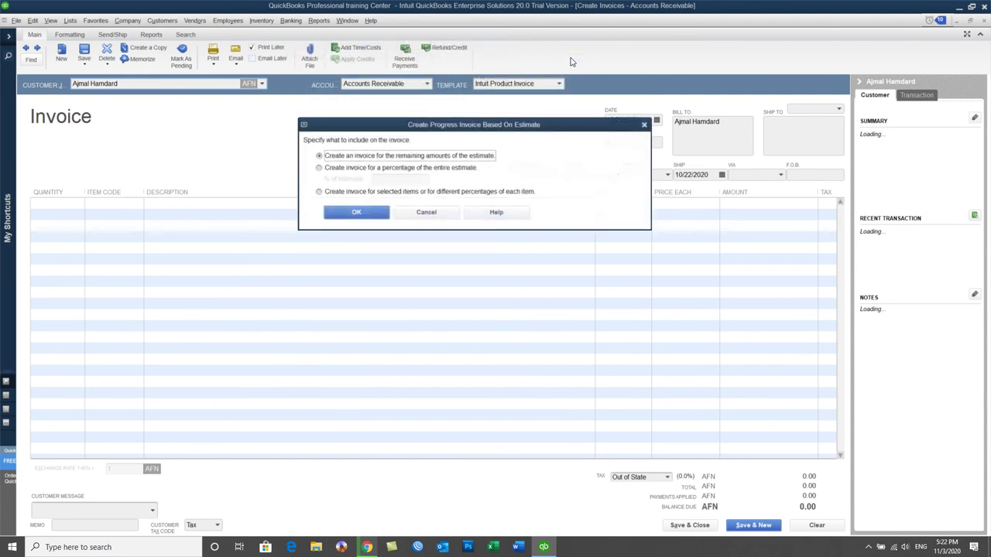
Create the progress invoice for 30 percent of the entire estimate.
{"action": "left_click", "coordinate": [357, 168]}
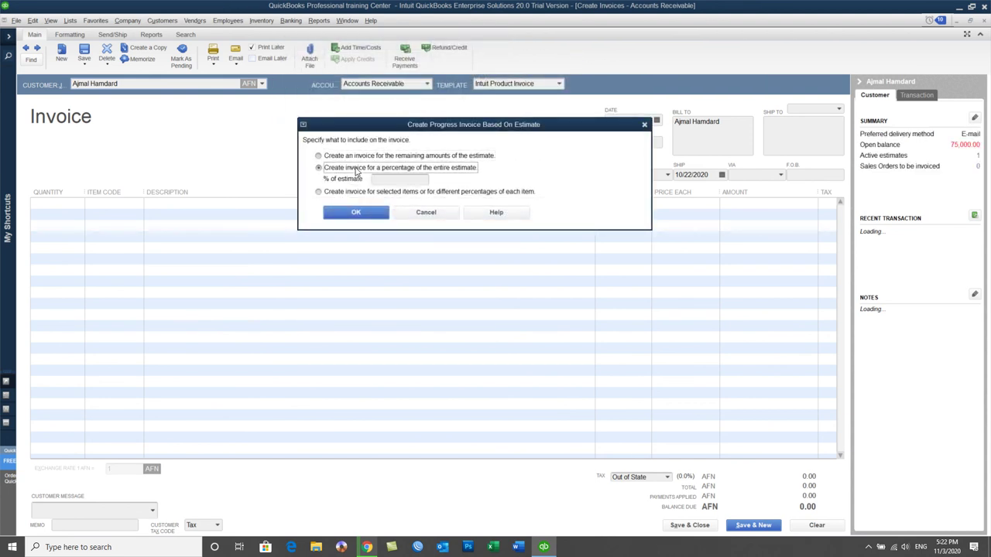
{"action": "left_click", "coordinate": [348, 156]}
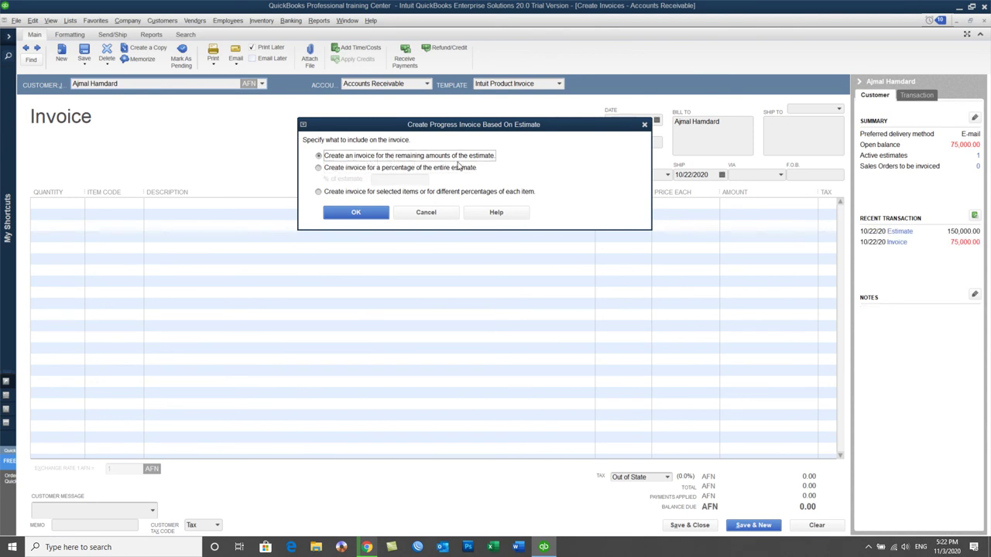
{"action": "left_click", "coordinate": [382, 169]}
{"action": "left_click", "coordinate": [390, 179]}
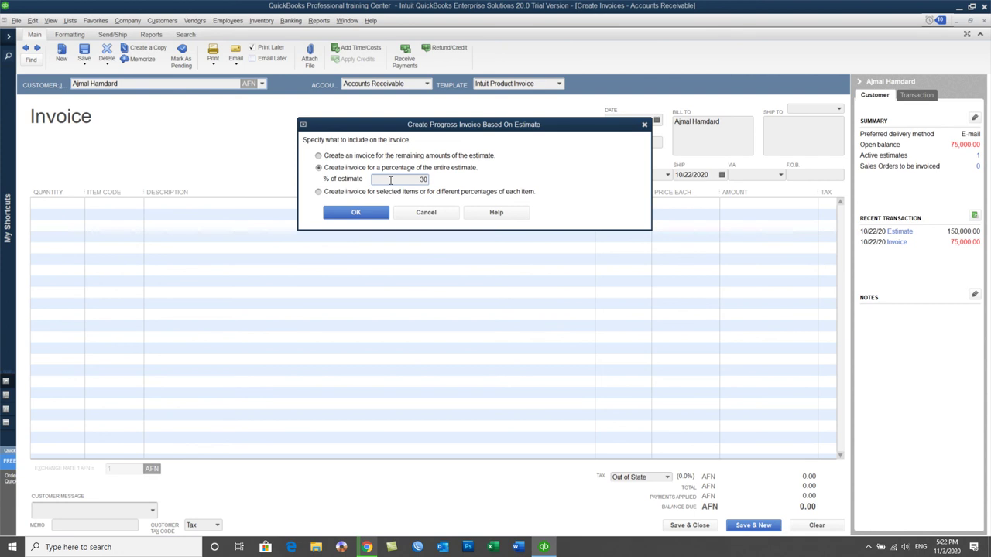
{"action": "type", "text": "30"}
{"action": "left_click", "coordinate": [372, 213]}
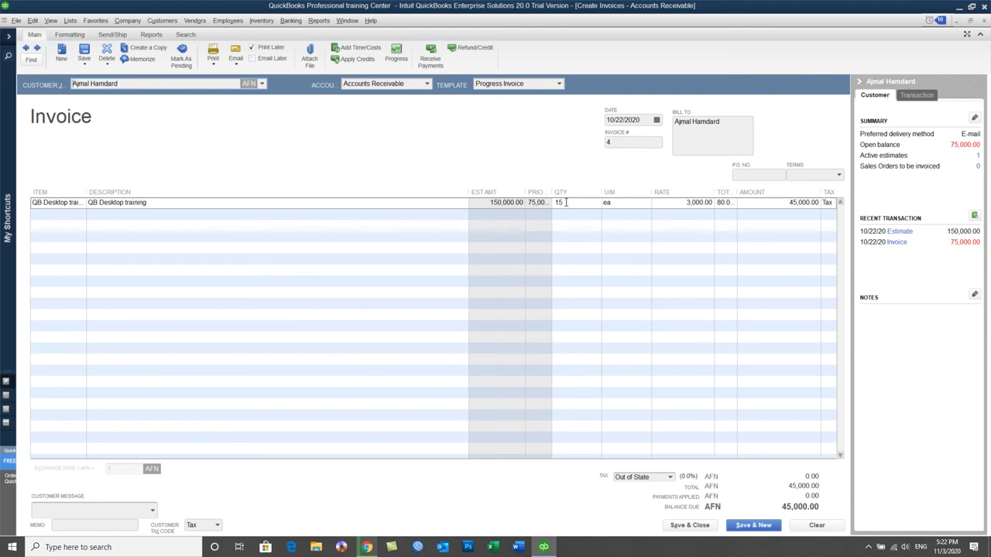
Check the line item's quantity and amount, then save and close the 30 percent invoice, ignoring all spelling suggestions.
{"action": "left_click", "coordinate": [765, 204]}
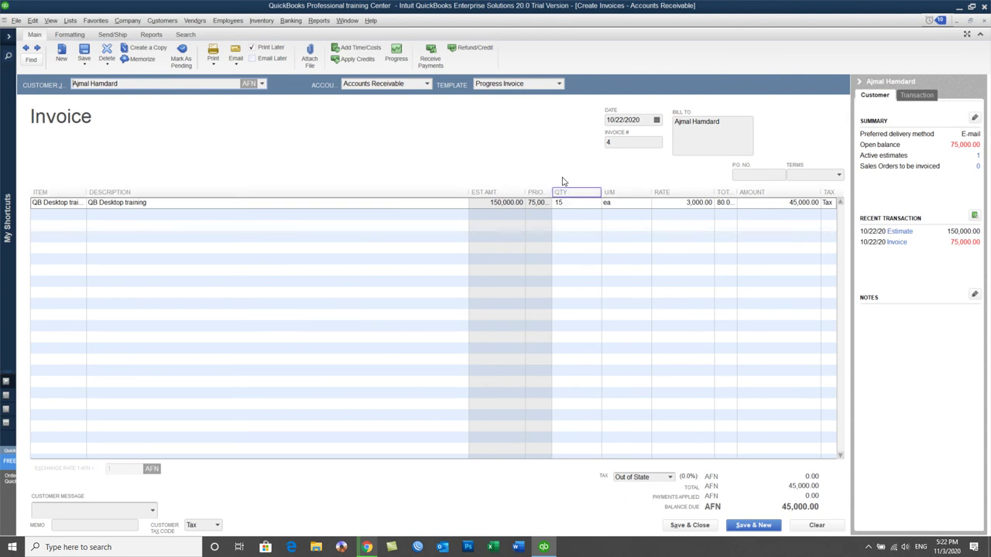
{"action": "left_click", "coordinate": [562, 203]}
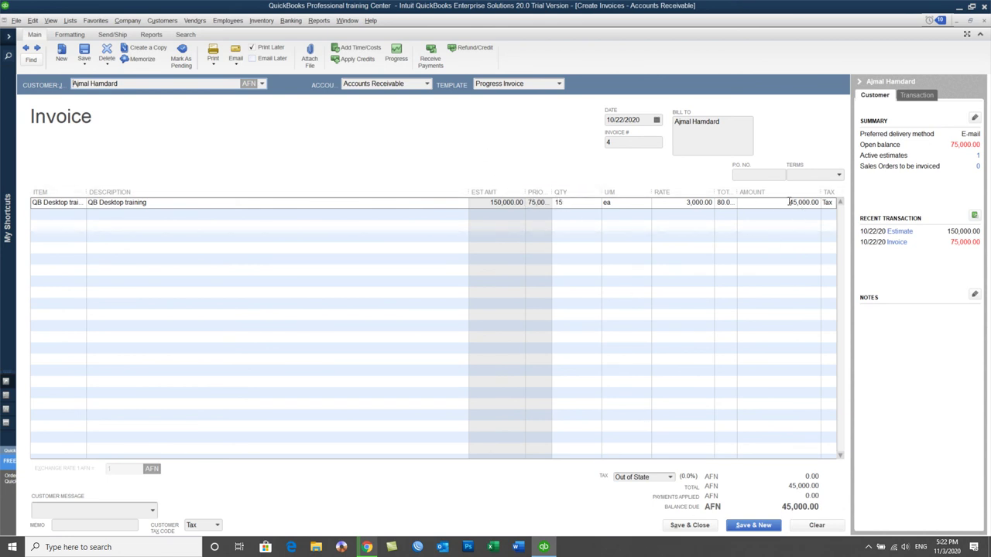
{"action": "left_click", "coordinate": [786, 202]}
{"action": "left_click", "coordinate": [675, 527]}
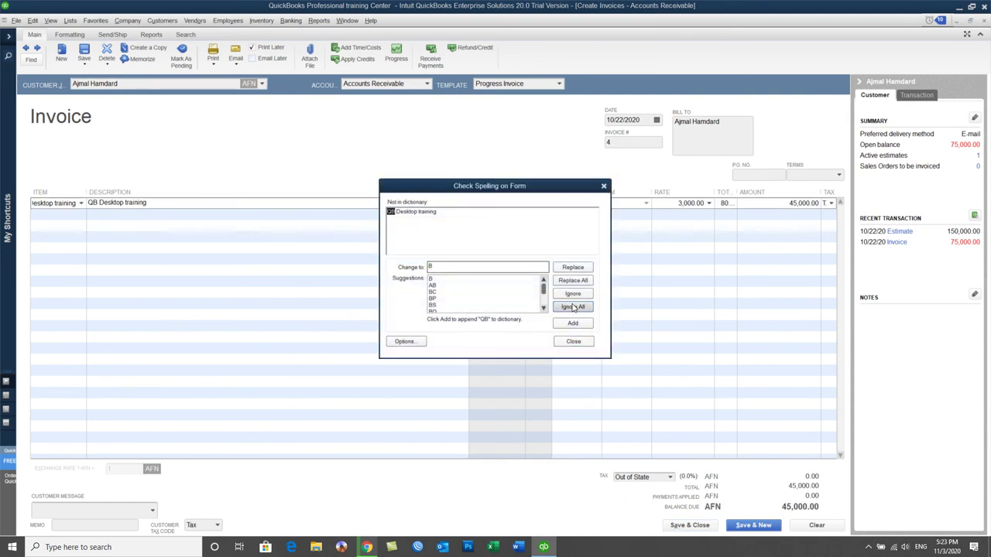
{"action": "left_click", "coordinate": [573, 307]}
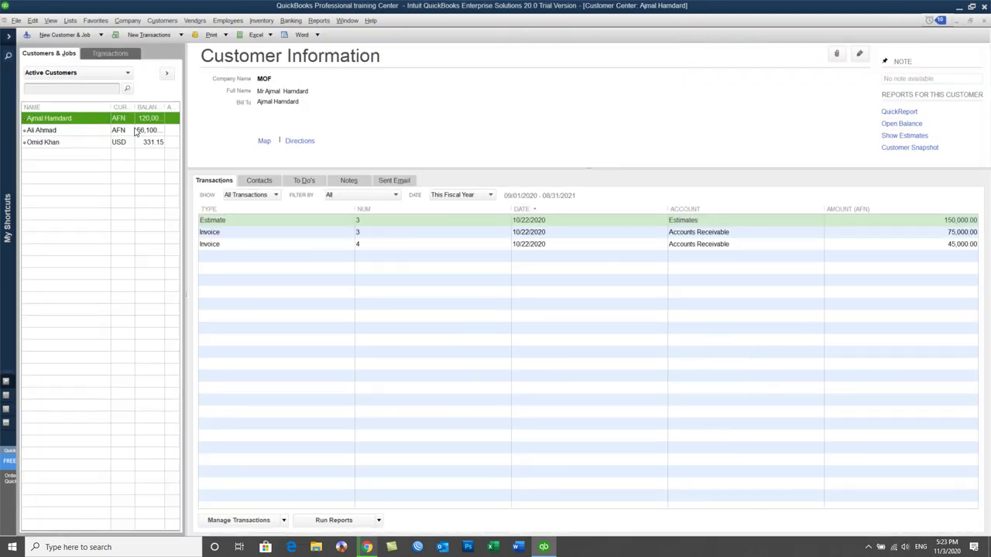
Widen the customer list and narrow its name column so the full customer balances fit.
{"action": "left_click_drag", "start_coordinate": [174, 109], "coordinate": [246, 109]}
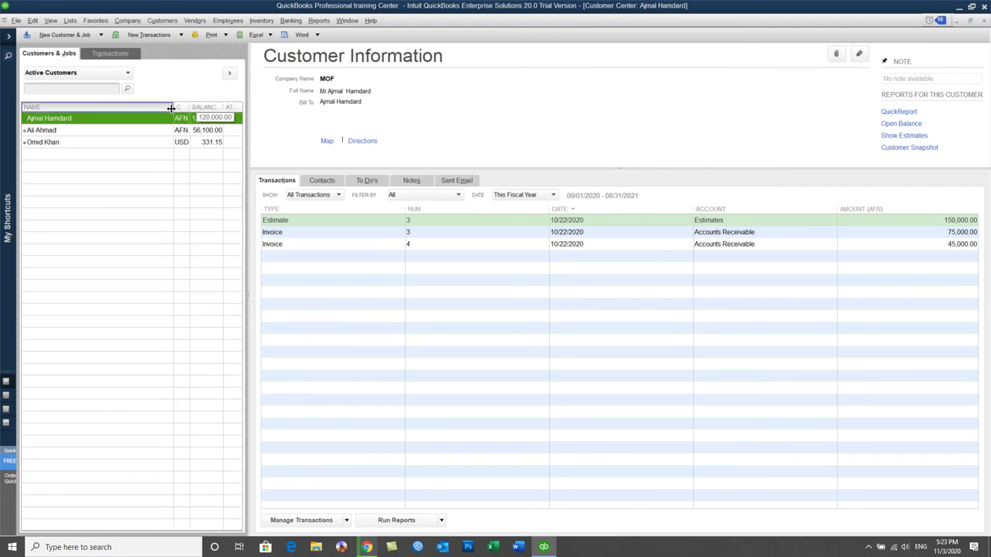
{"action": "left_click_drag", "start_coordinate": [175, 106], "coordinate": [123, 107]}
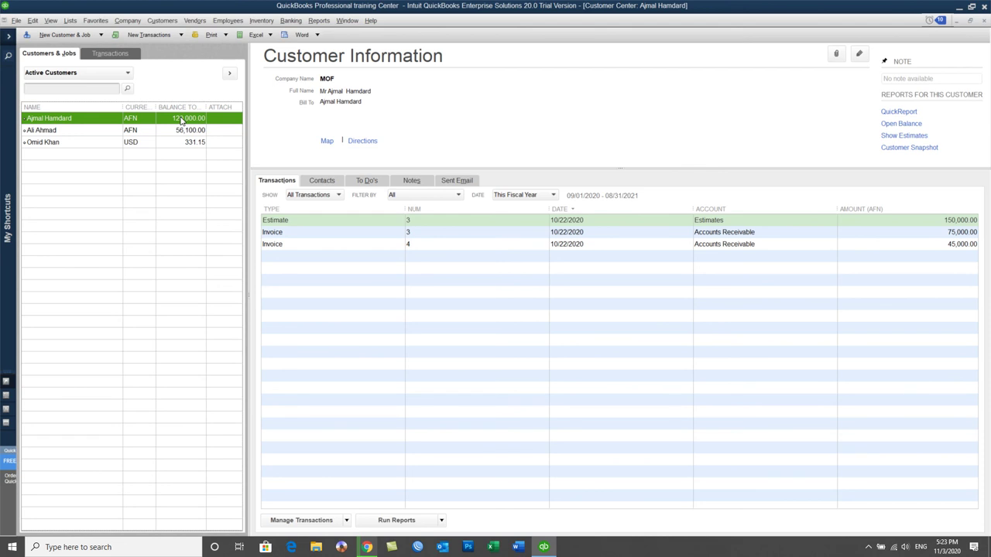
Create a third invoice for the same customer from estimate 3, covering the remaining amounts of the estimate.
{"action": "left_click", "coordinate": [176, 21]}
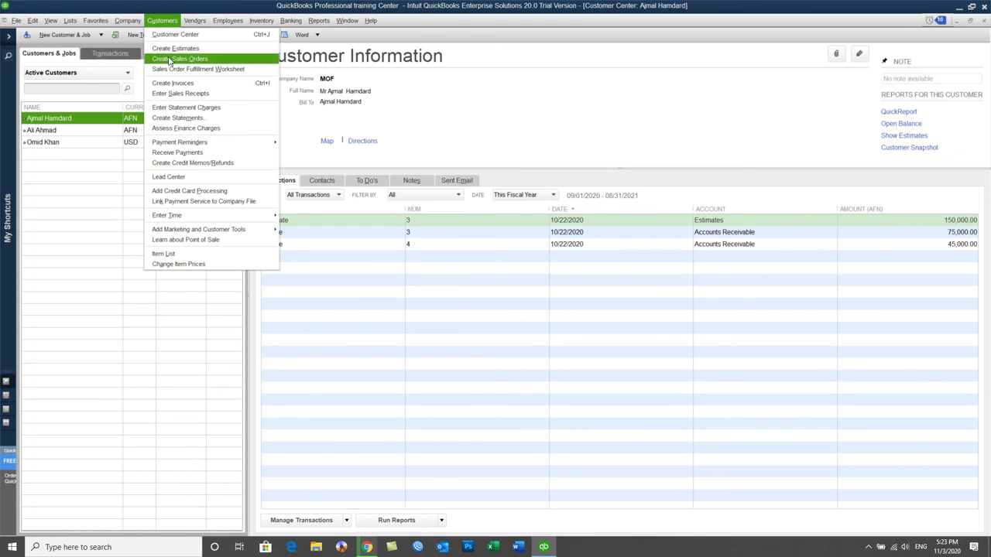
{"action": "left_click", "coordinate": [174, 83]}
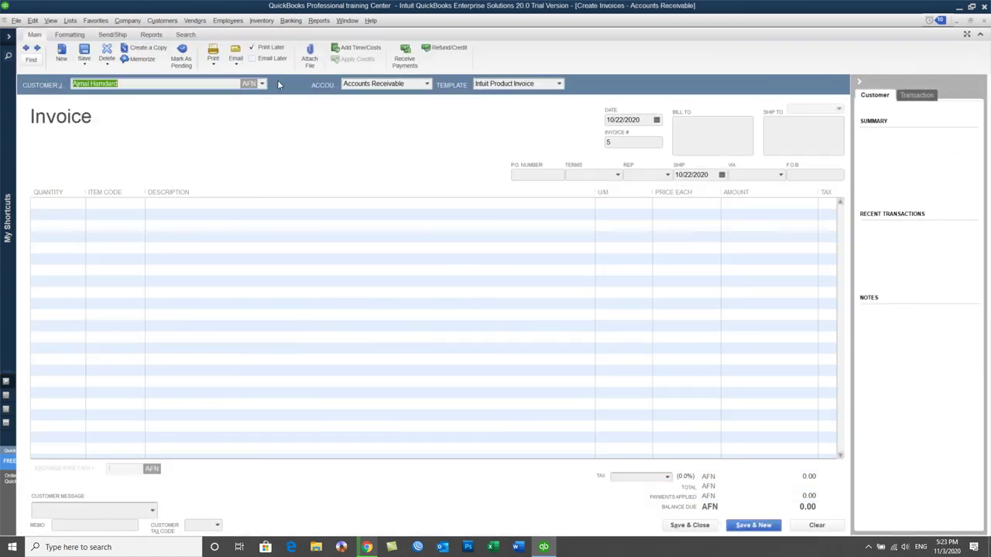
{"action": "left_click", "coordinate": [261, 87]}
{"action": "left_click", "coordinate": [240, 119]}
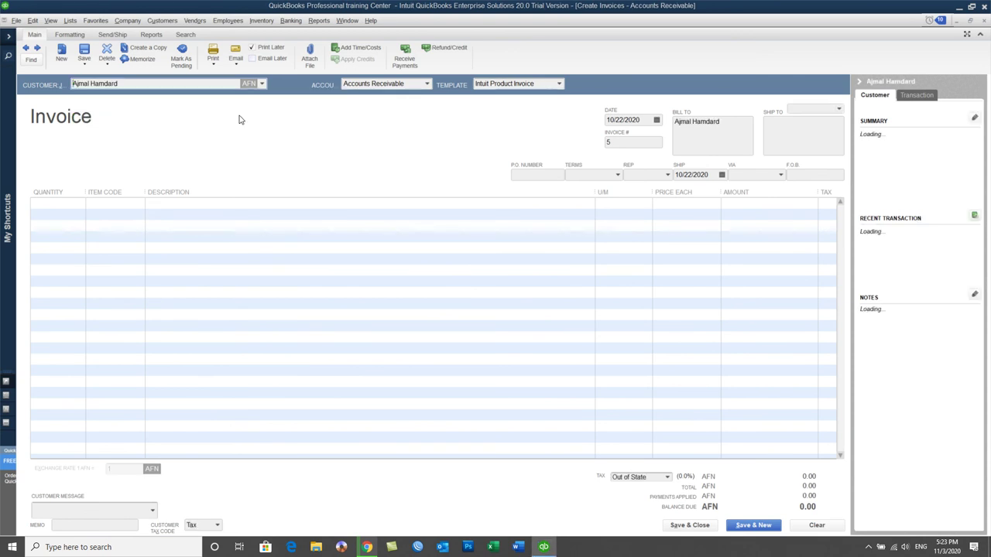
{"action": "left_click", "coordinate": [316, 89]}
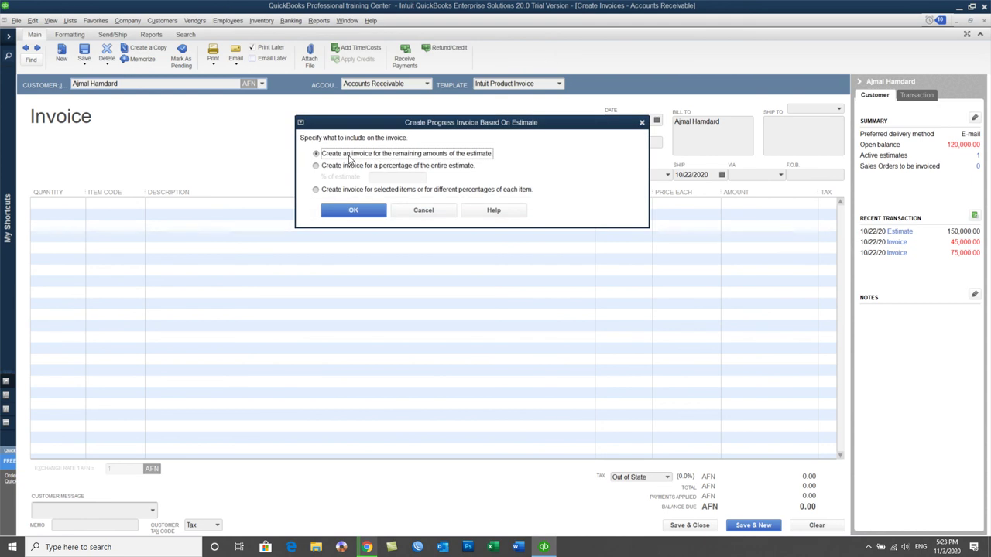
{"action": "left_click", "coordinate": [353, 210]}
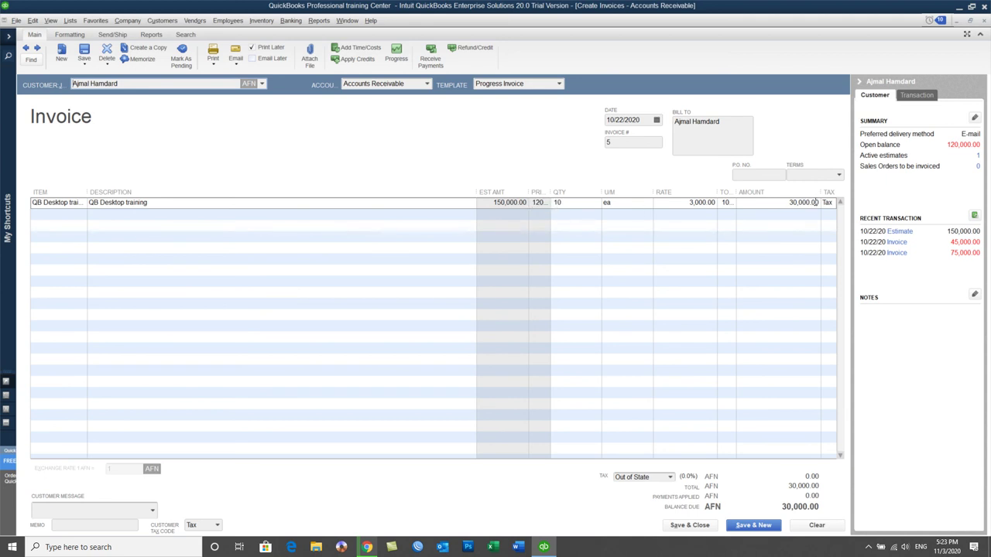
Save and close the final invoice, ignoring all spelling suggestions, and narrow the customer list's name column to show full balances.
{"action": "left_click", "coordinate": [704, 526]}
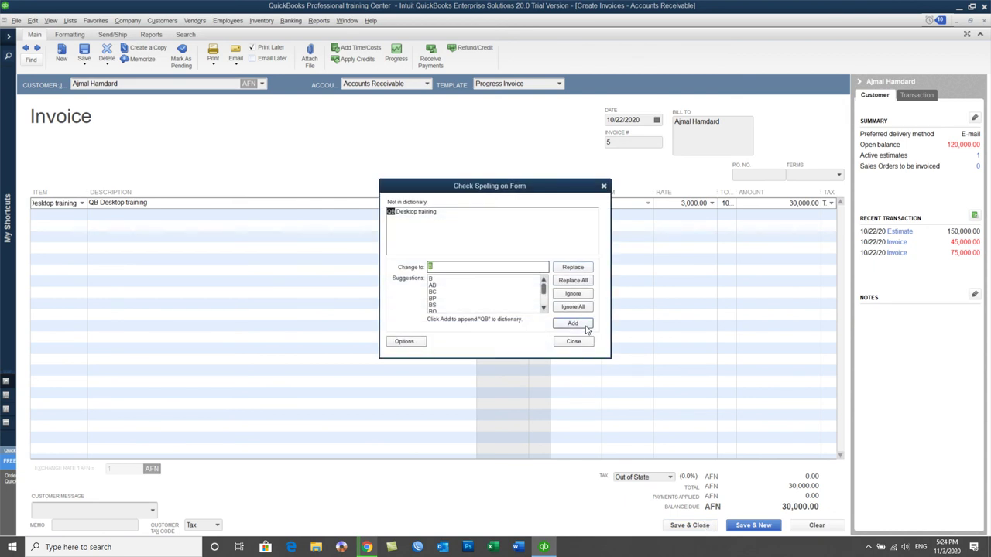
{"action": "left_click", "coordinate": [582, 308]}
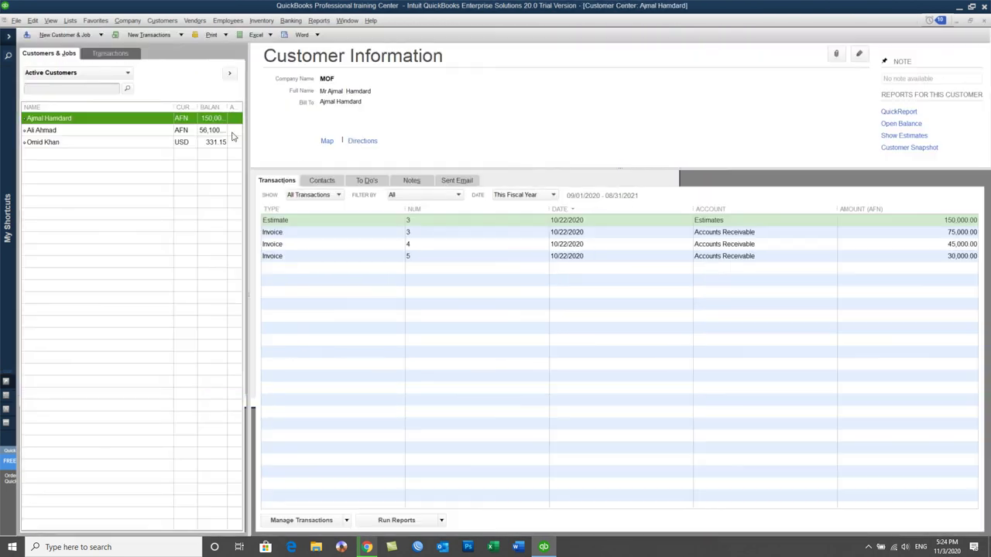
{"action": "left_click_drag", "start_coordinate": [174, 106], "coordinate": [117, 123]}
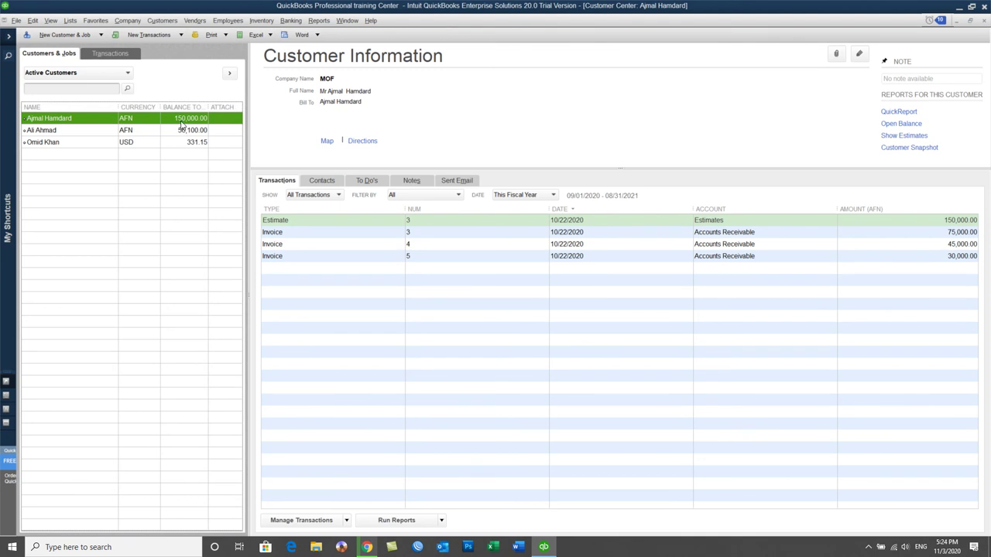